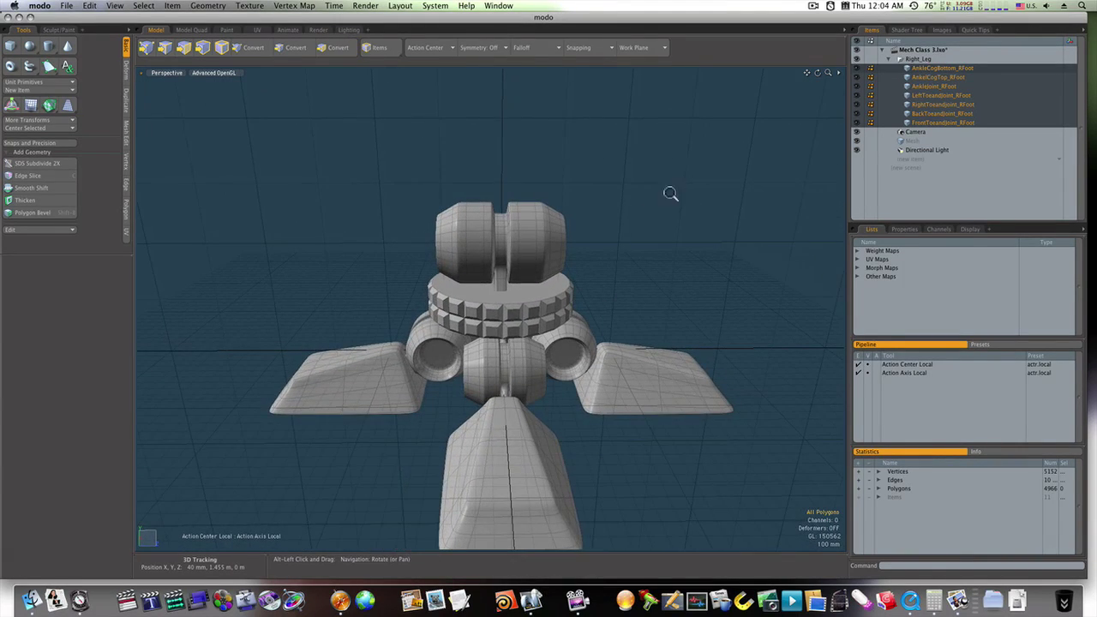
# - Align the work plane to a polygon on the front of the ankle joint's barrel
pyautogui.keyDown('ctrl'); pyautogui.keyDown('alt'); pyautogui.moveTo(616, 211); pyautogui.dragTo(449, 257); pyautogui.keyUp('alt'); pyautogui.keyUp('ctrl')
pyautogui.press('3')
pyautogui.click(438, 259)
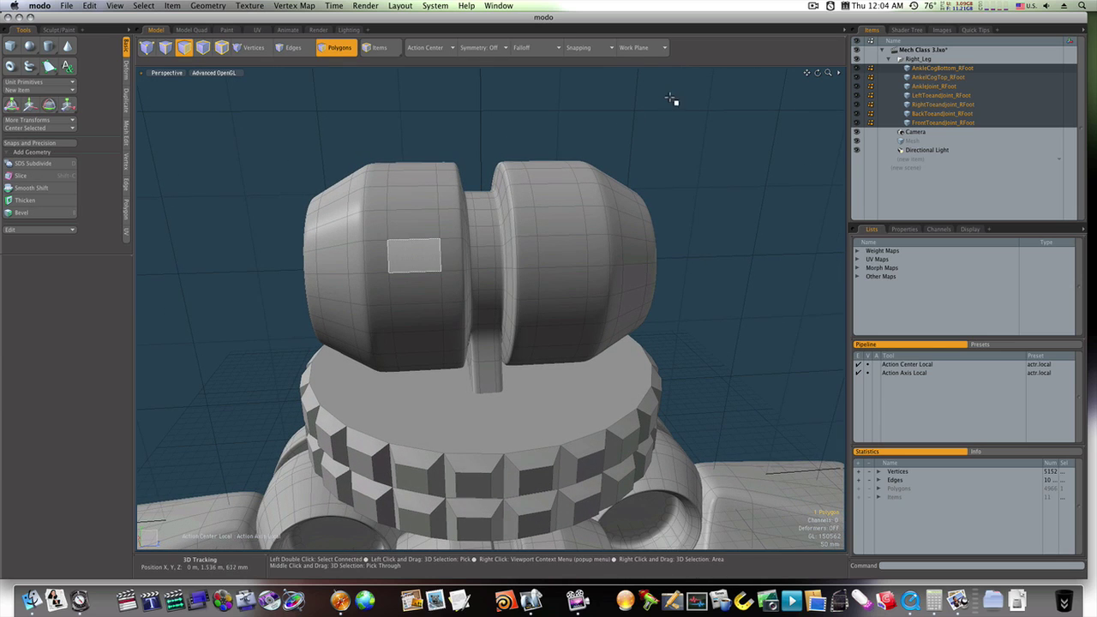
pyautogui.click(639, 48)
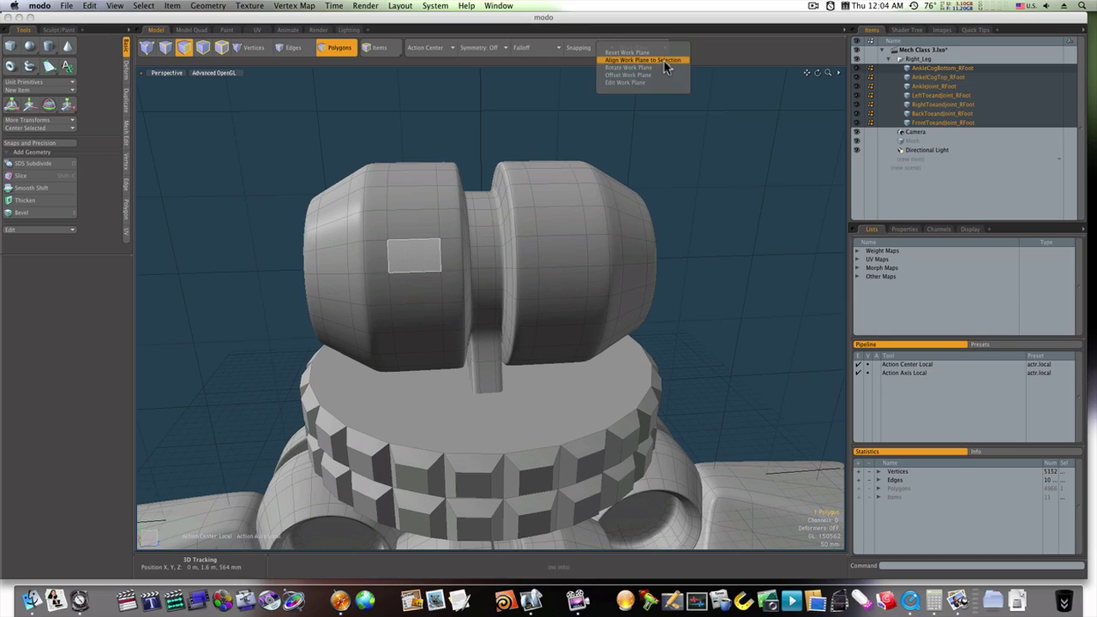
pyautogui.click(665, 61)
pyautogui.moveTo(594, 203)
pyautogui.keyDown('alt'); pyautogui.mouseDown()
pyautogui.moveTo(448, 190)
pyautogui.moveTo(453, 177)
pyautogui.moveTo(563, 180)
pyautogui.moveTo(585, 203)
pyautogui.mouseUp(); pyautogui.keyUp('alt')
pyautogui.press('3')
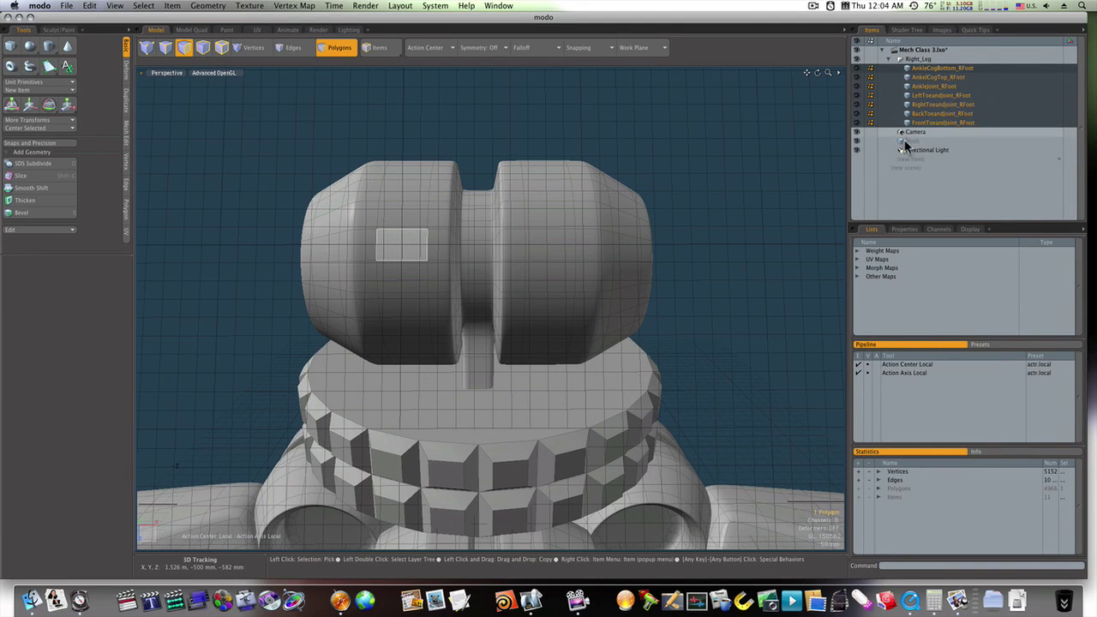
# - Draw a cube about 610 × 518 × 642 mm on the aligned work plane in the empty Mesh item
pyautogui.click(911, 141)
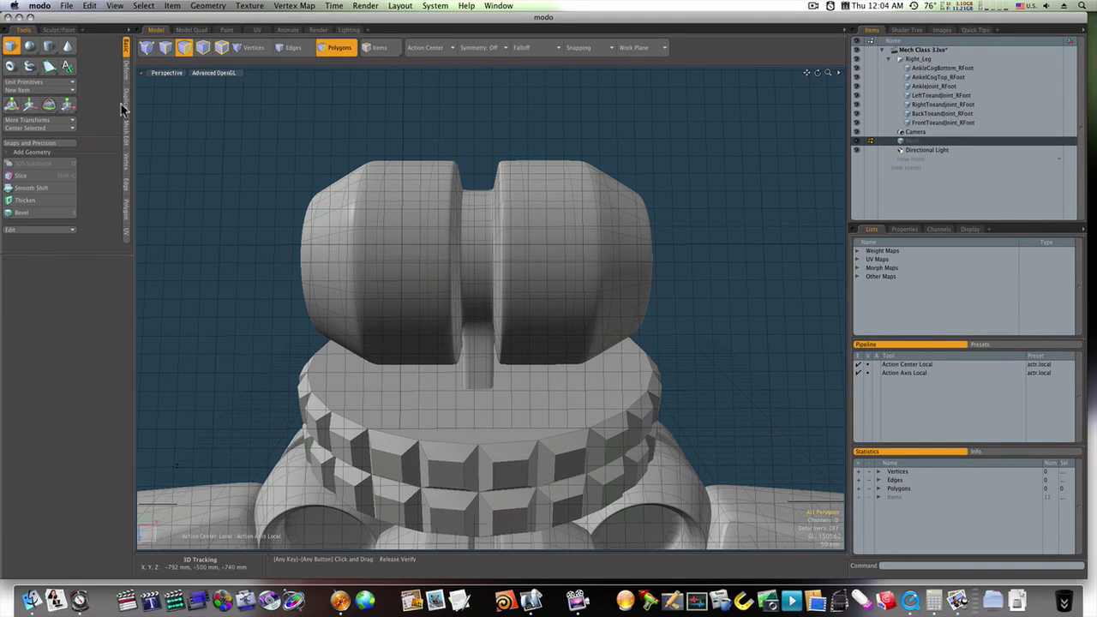
pyautogui.click(11, 47)
pyautogui.moveTo(374, 136); pyautogui.dragTo(581, 368)
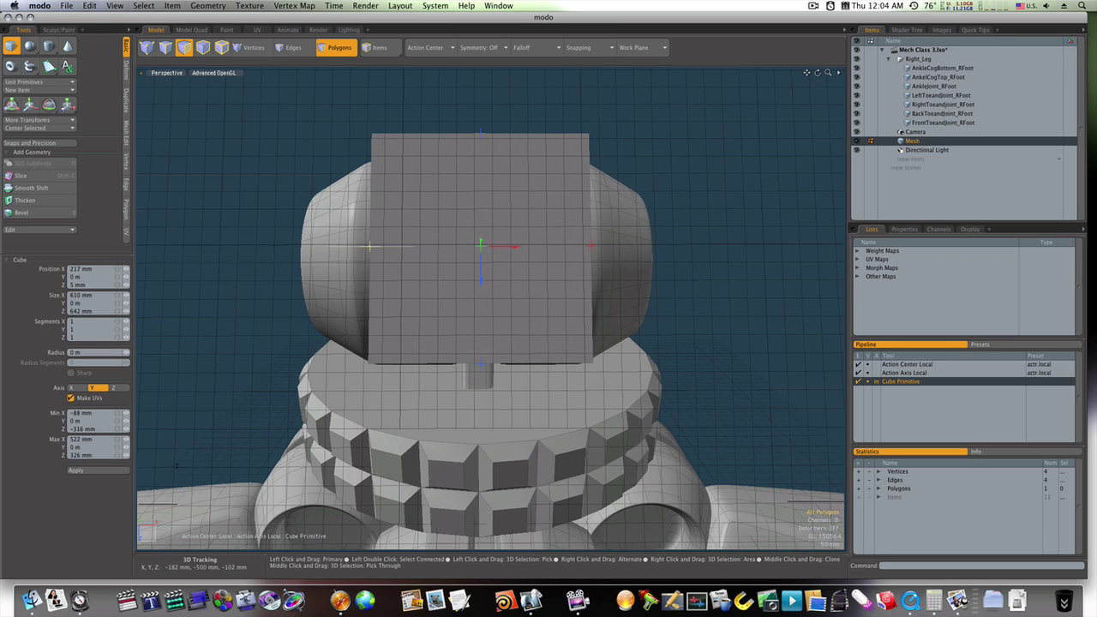
pyautogui.keyDown('alt'); pyautogui.moveTo(417, 242); pyautogui.dragTo(244, 223); pyautogui.keyUp('alt')
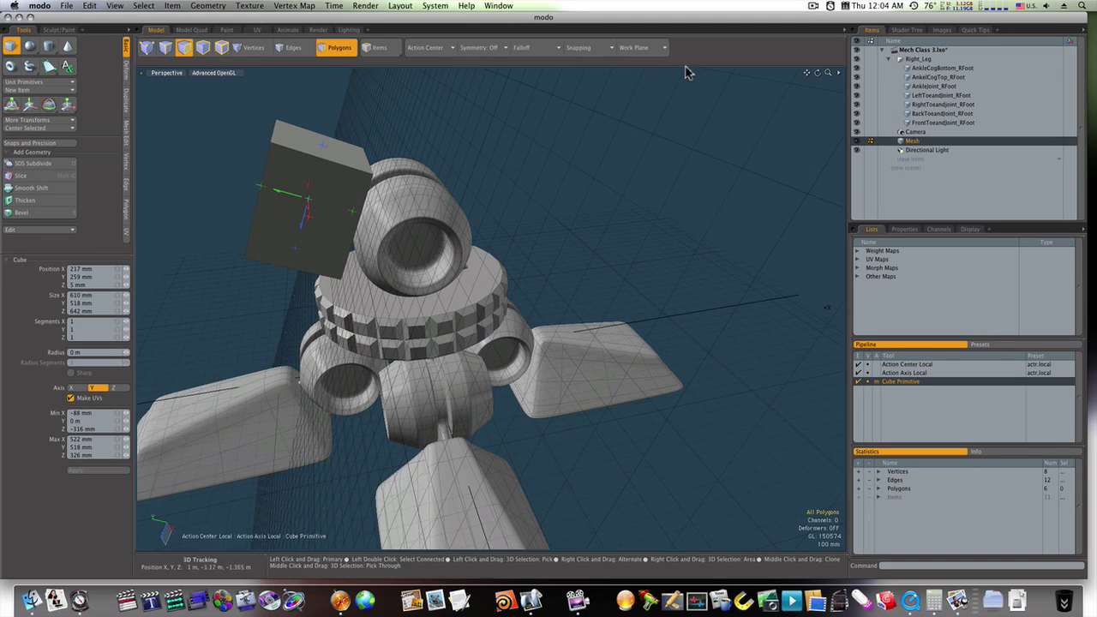
# - Reset the work plane and rotate the whole cube by about 27° to suit the ankle joint
pyautogui.click(638, 48)
pyautogui.click(639, 53)
pyautogui.keyDown('alt'); pyautogui.moveTo(458, 143); pyautogui.dragTo(465, 166); pyautogui.keyUp('alt')
pyautogui.press('3')
pyautogui.doubleClick(299, 181)
pyautogui.press('e')
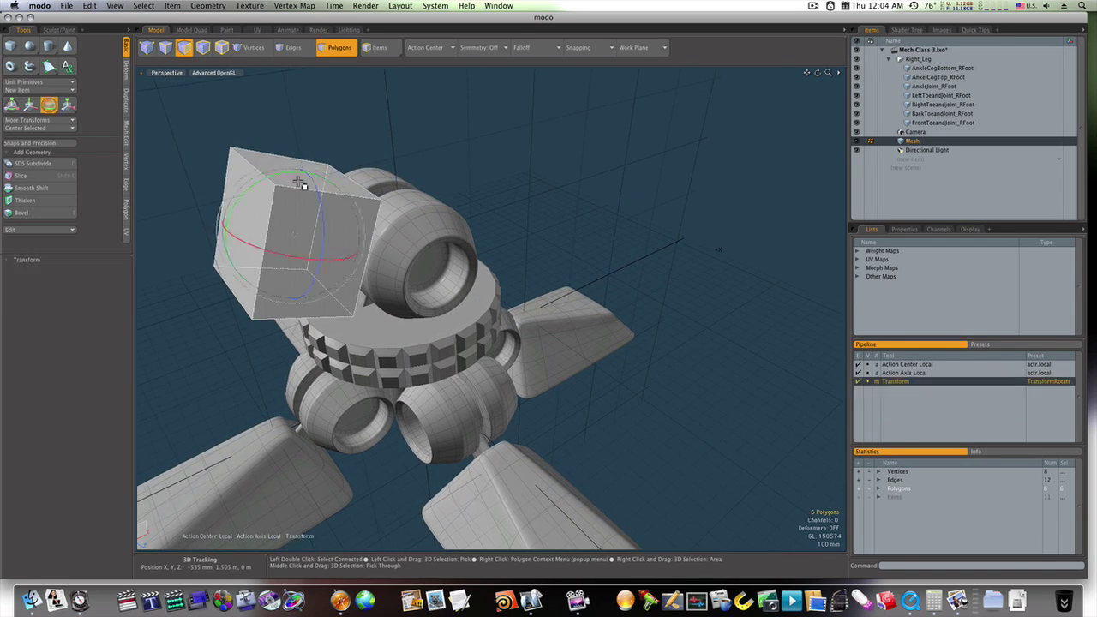
pyautogui.moveTo(294, 230); pyautogui.dragTo(296, 221)
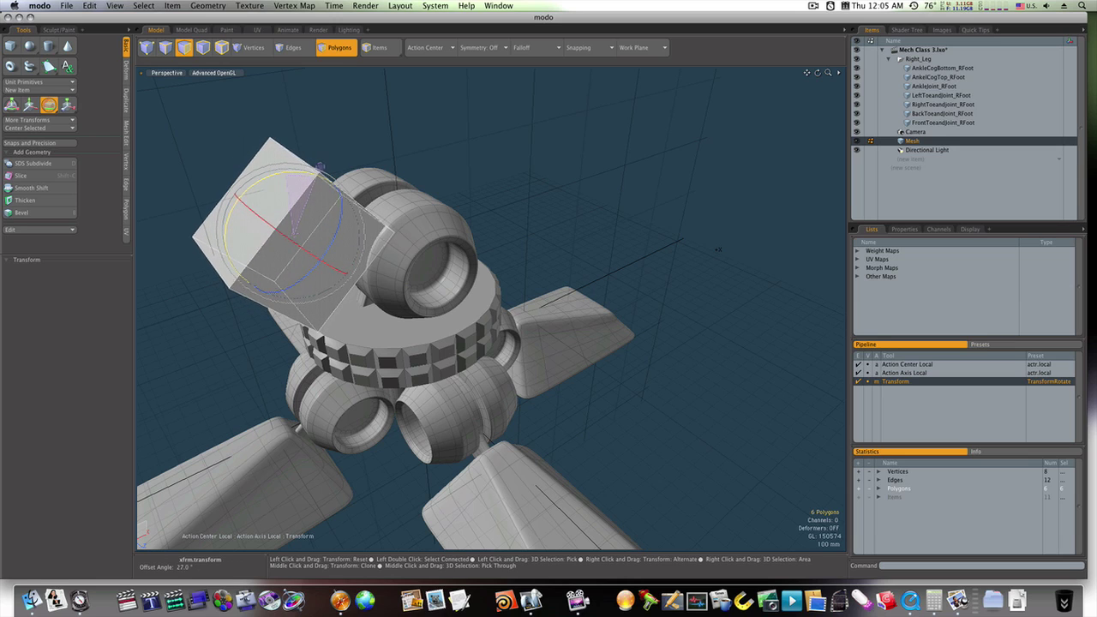
# - Move the rotated cube over the top of the ankle joint
pyautogui.press('w')
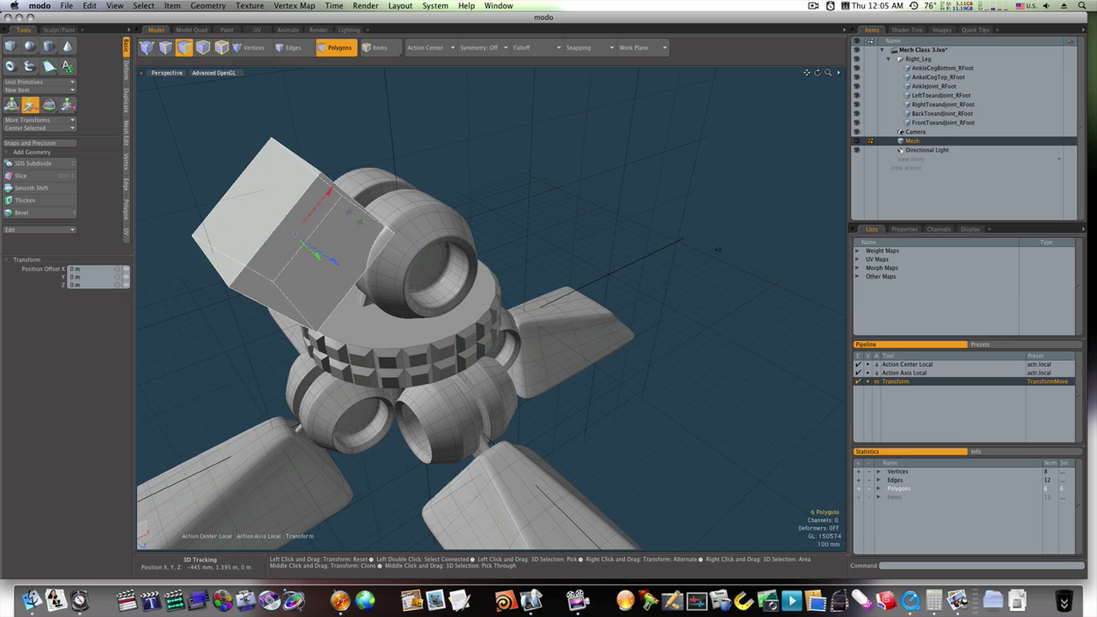
pyautogui.moveTo(313, 250); pyautogui.dragTo(436, 188)
pyautogui.press('q')
# - Select the cube's outer edges from all sides and bevel them with a 50 mm inset
pyautogui.press('2')
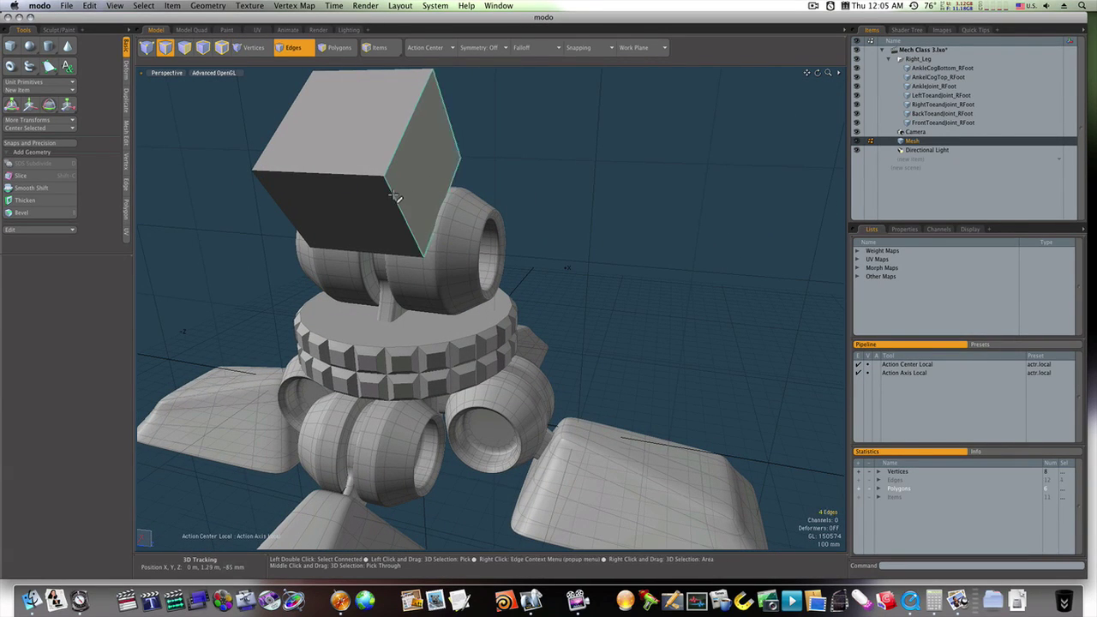
pyautogui.press('shift')
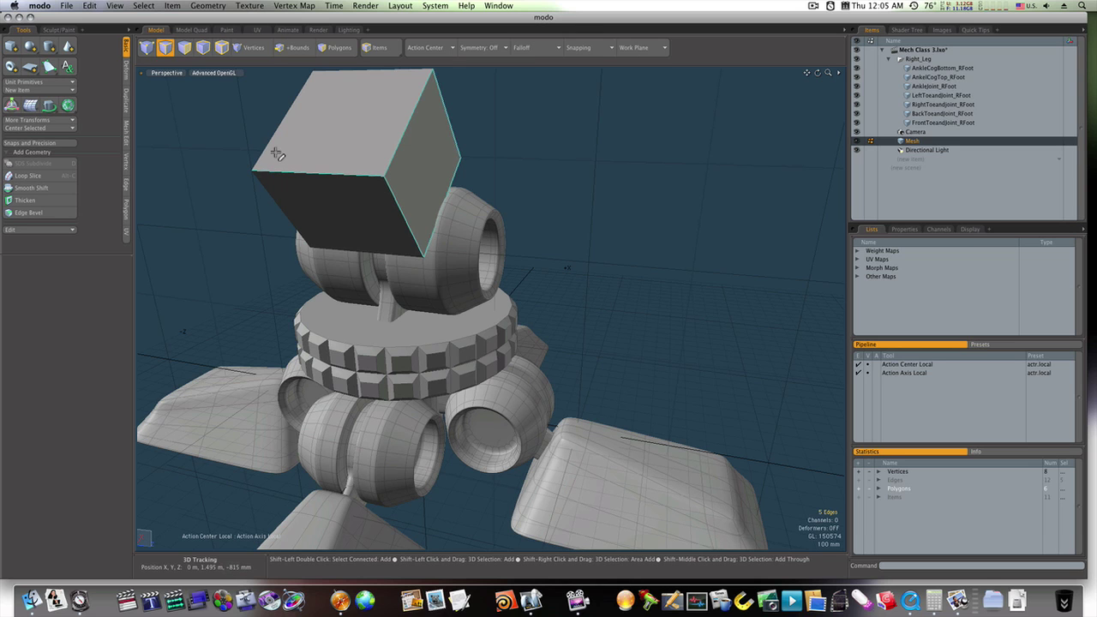
pyautogui.keyDown('alt'); pyautogui.moveTo(350, 250); pyautogui.dragTo(385, 206); pyautogui.keyUp('alt')
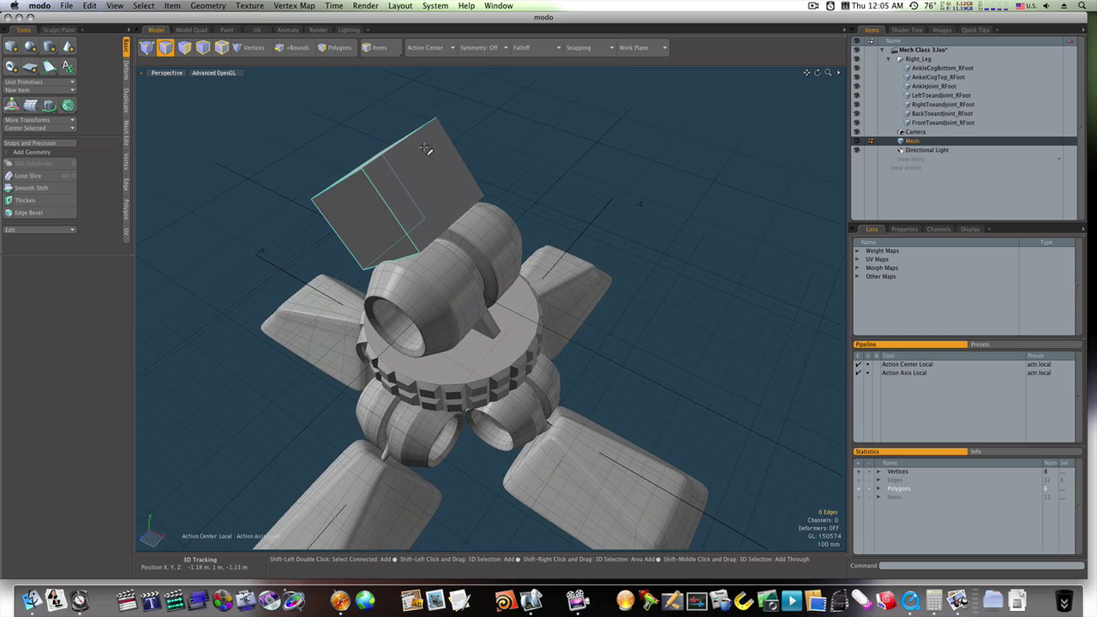
pyautogui.keyDown('alt'); pyautogui.moveTo(463, 135); pyautogui.dragTo(421, 137); pyautogui.keyUp('alt')
pyautogui.keyDown('shift'); pyautogui.click(455, 219); pyautogui.keyUp('shift')
pyautogui.keyDown('alt'); pyautogui.moveTo(463, 221); pyautogui.dragTo(394, 159); pyautogui.keyUp('alt')
pyautogui.press('2')
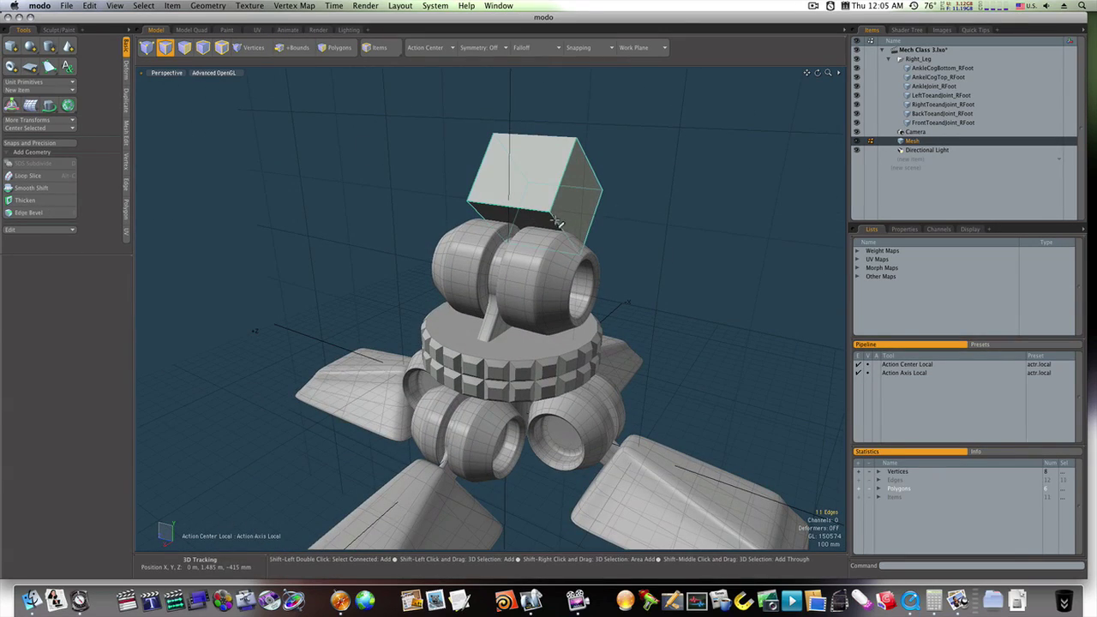
pyautogui.keyDown('alt'); pyautogui.moveTo(583, 217); pyautogui.dragTo(403, 164); pyautogui.keyUp('alt')
pyautogui.press('b')
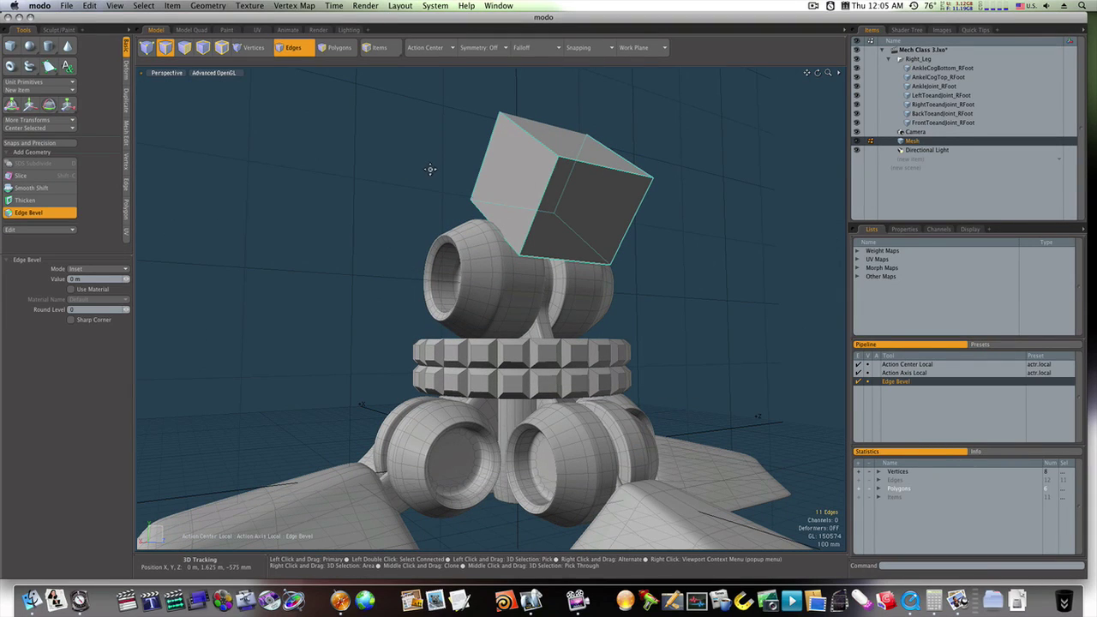
pyautogui.moveTo(533, 243); pyautogui.dragTo(540, 196)
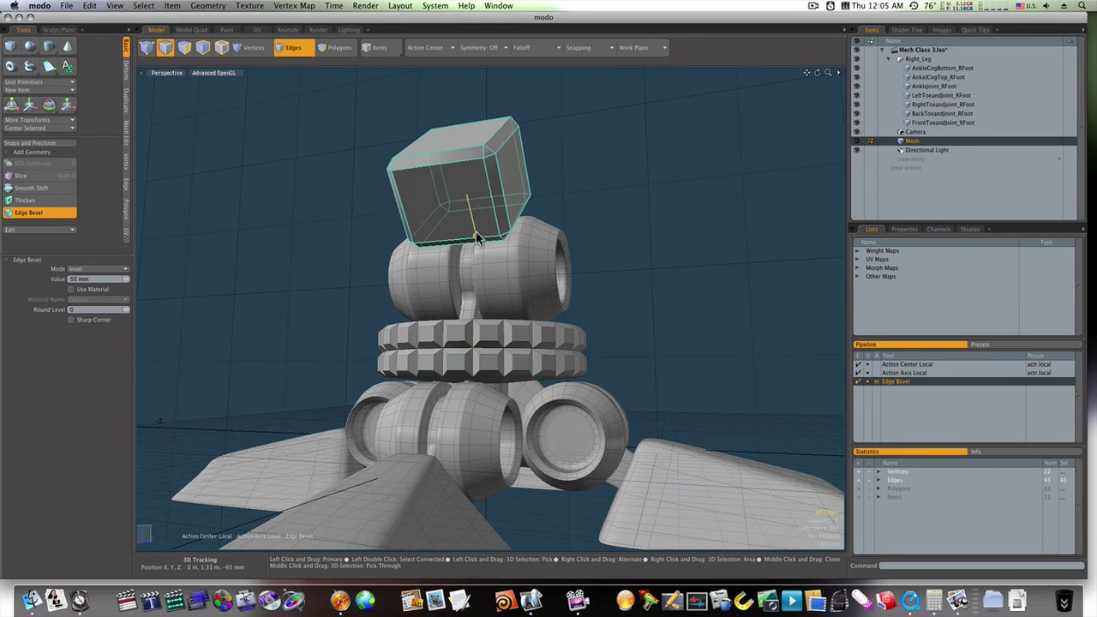
pyautogui.press('q')
pyautogui.click(638, 147)
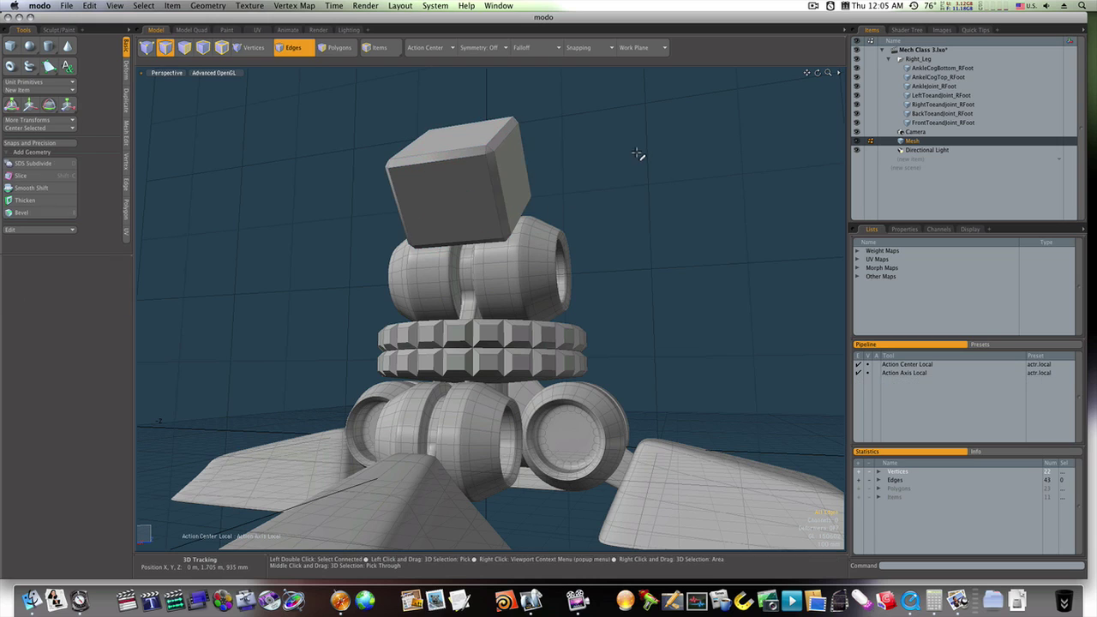
# - Bevel the cube's remaining sharp edge with an inset of 40 mm
pyautogui.keyDown('alt'); pyautogui.moveTo(639, 147); pyautogui.dragTo(517, 188); pyautogui.keyUp('alt')
pyautogui.keyDown('alt'); pyautogui.moveTo(603, 132); pyautogui.dragTo(411, 176); pyautogui.keyUp('alt')
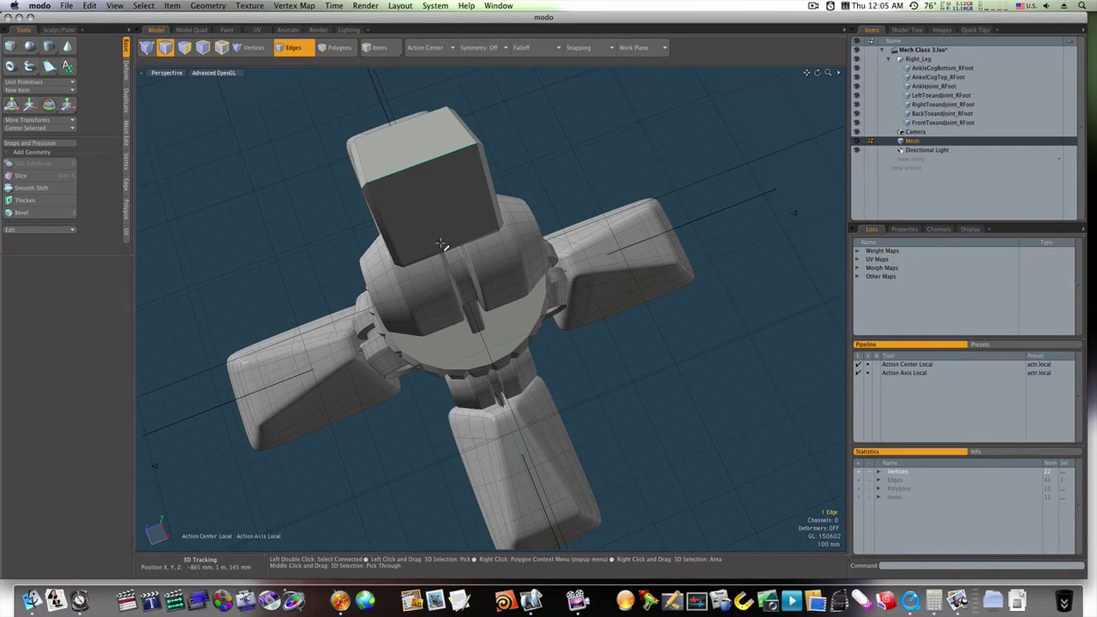
pyautogui.keyDown('alt'); pyautogui.moveTo(441, 244); pyautogui.dragTo(478, 240); pyautogui.keyUp('alt')
pyautogui.press('b')
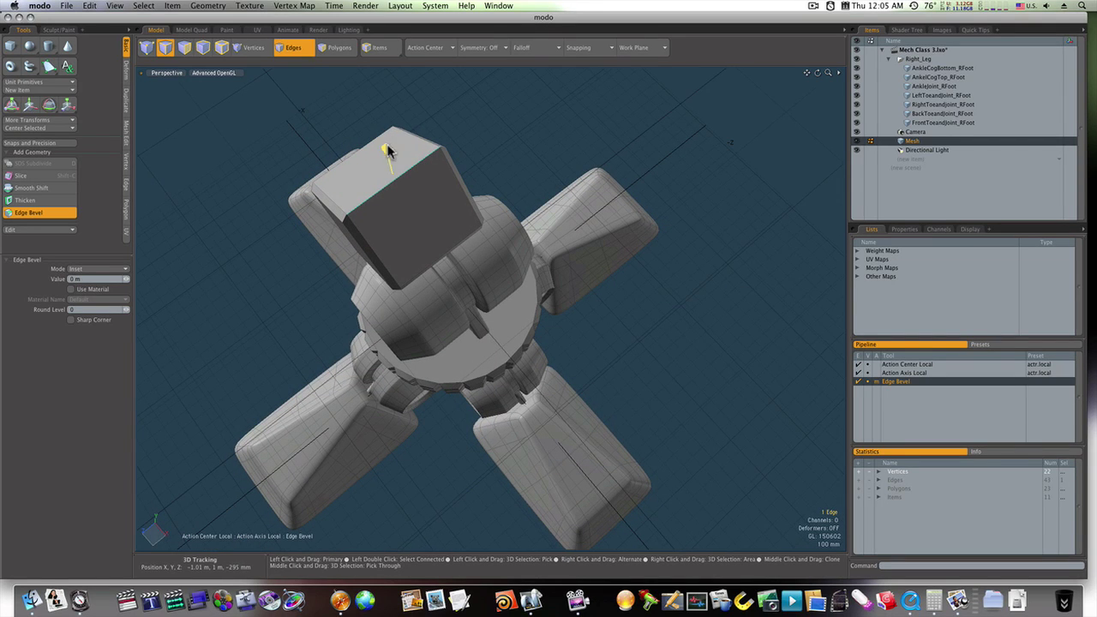
pyautogui.keyDown('alt'); pyautogui.moveTo(386, 145); pyautogui.dragTo(413, 129); pyautogui.keyUp('alt')
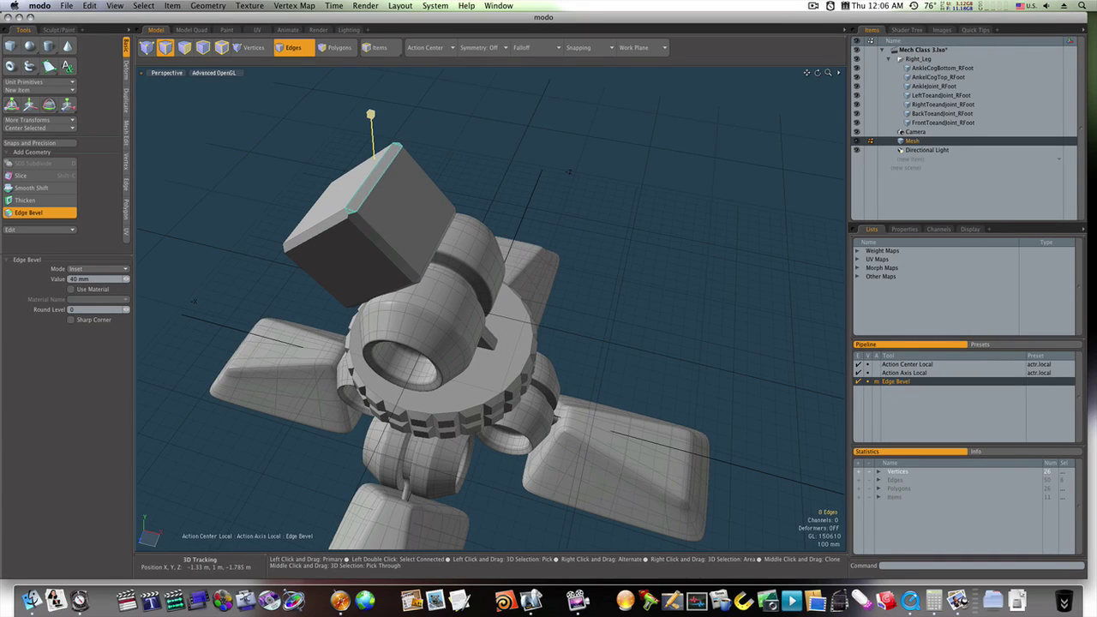
pyautogui.keyDown('alt'); pyautogui.moveTo(420, 190); pyautogui.dragTo(454, 182); pyautogui.keyUp('alt')
pyautogui.press('Escape')
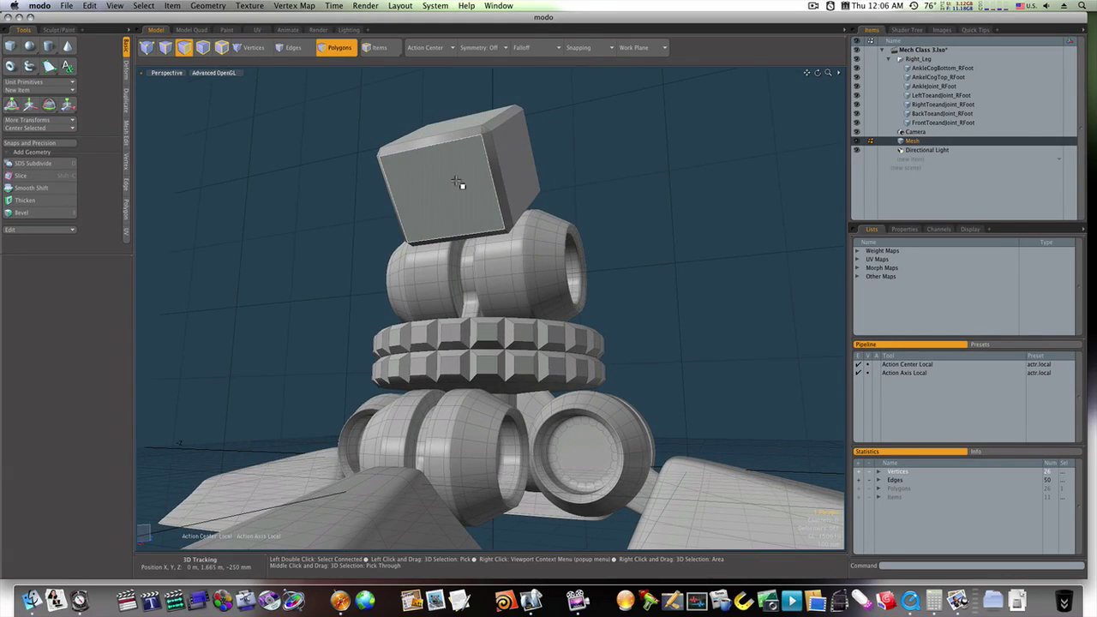
# - Inset one large side face of the cube by 37 mm and recess it with a second polygon bevel
pyautogui.press('b')
pyautogui.click(487, 189)
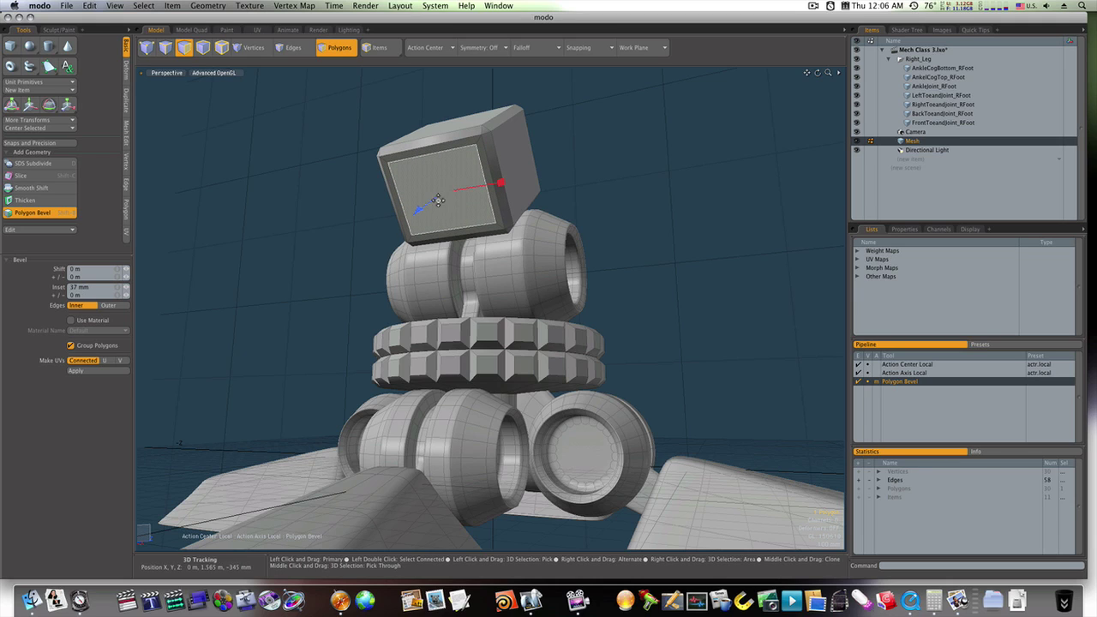
pyautogui.click(437, 203)
pyautogui.press('space')
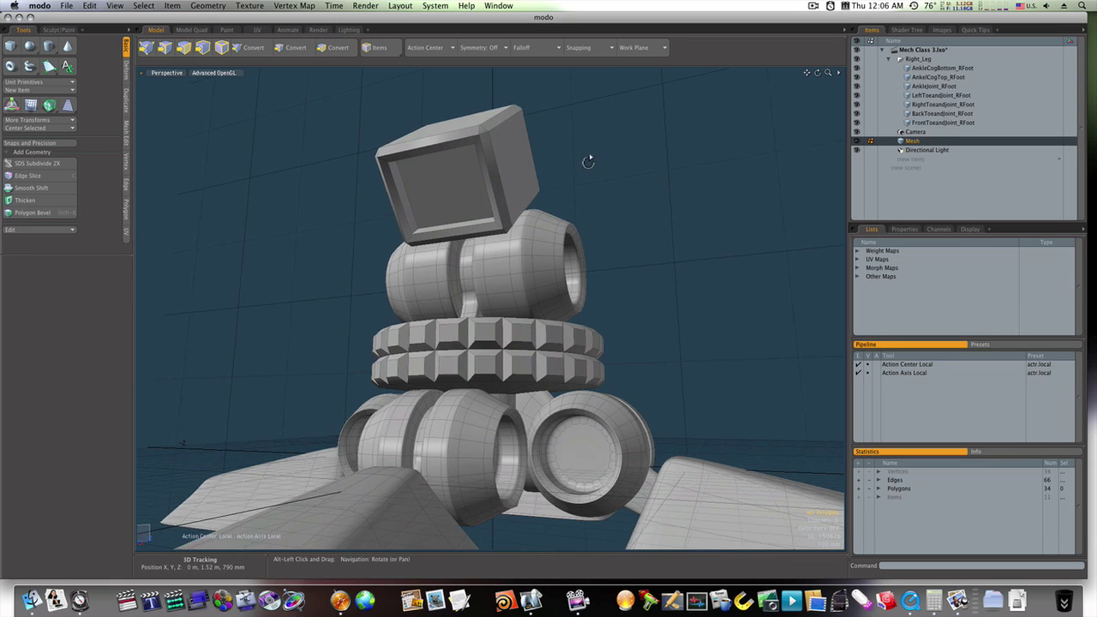
# - Add a symmetrical pair of loop slices at 10% around the cube through the recessed face
pyautogui.moveTo(590, 160)
pyautogui.keyDown('alt'); pyautogui.mouseDown()
pyautogui.moveTo(657, 163)
pyautogui.moveTo(660, 187)
pyautogui.moveTo(553, 184)
pyautogui.moveTo(571, 166)
pyautogui.mouseUp(); pyautogui.keyUp('alt')
pyautogui.press('3')
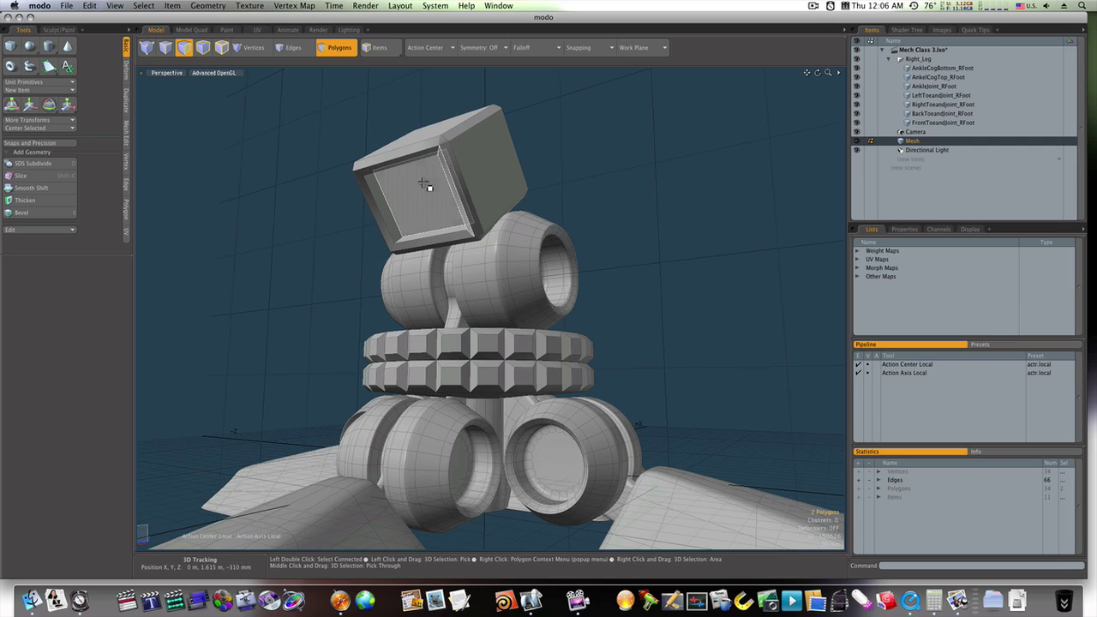
pyautogui.click(424, 210)
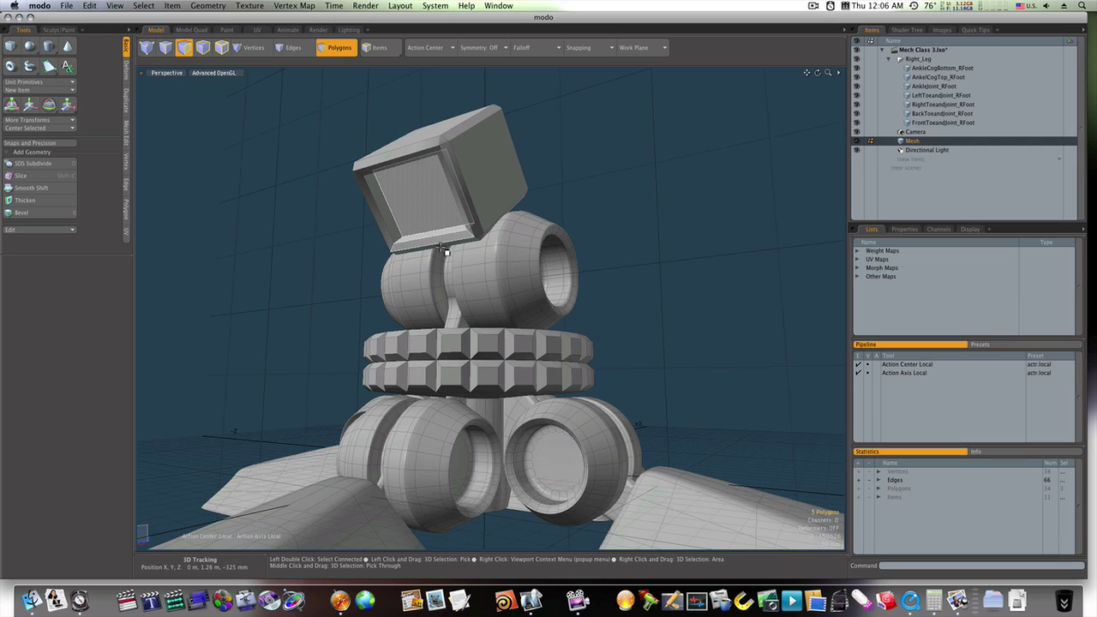
pyautogui.hotkey('alt', 'c')
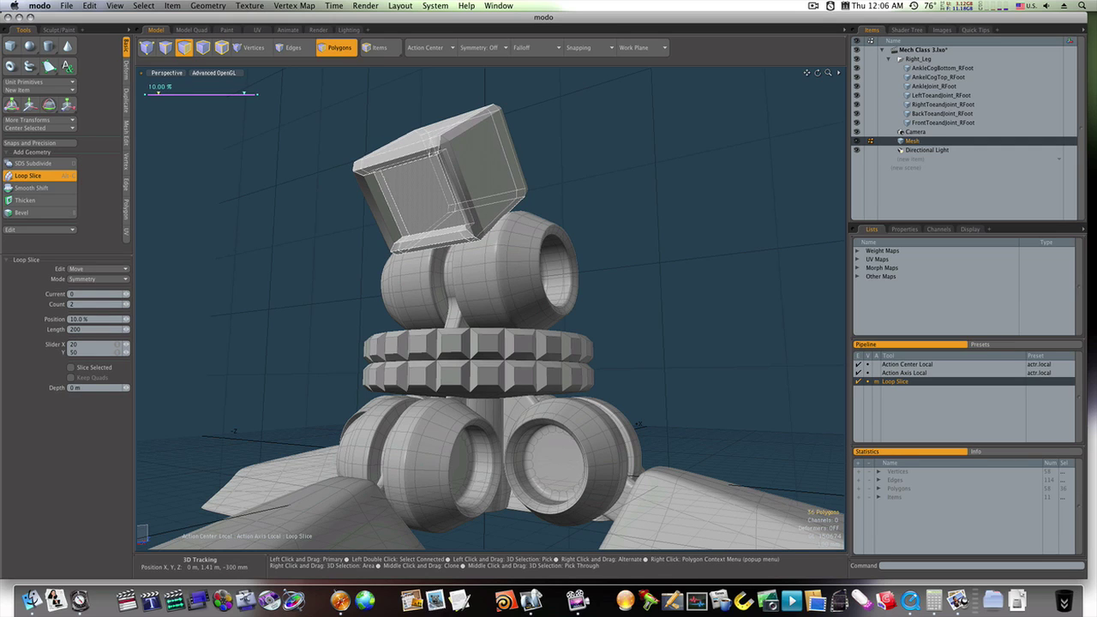
pyautogui.press('q')
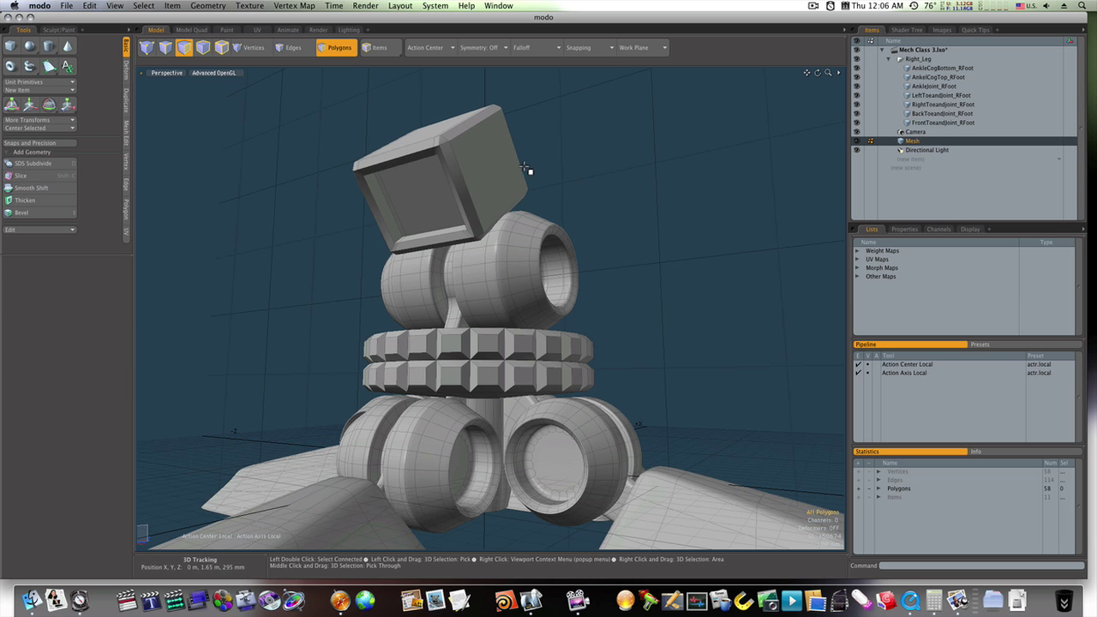
# - Add another symmetrical pair of loop slices at 4% around the cube in the crossing direction
pyautogui.click(467, 132)
pyautogui.hotkey('alt', 'c')
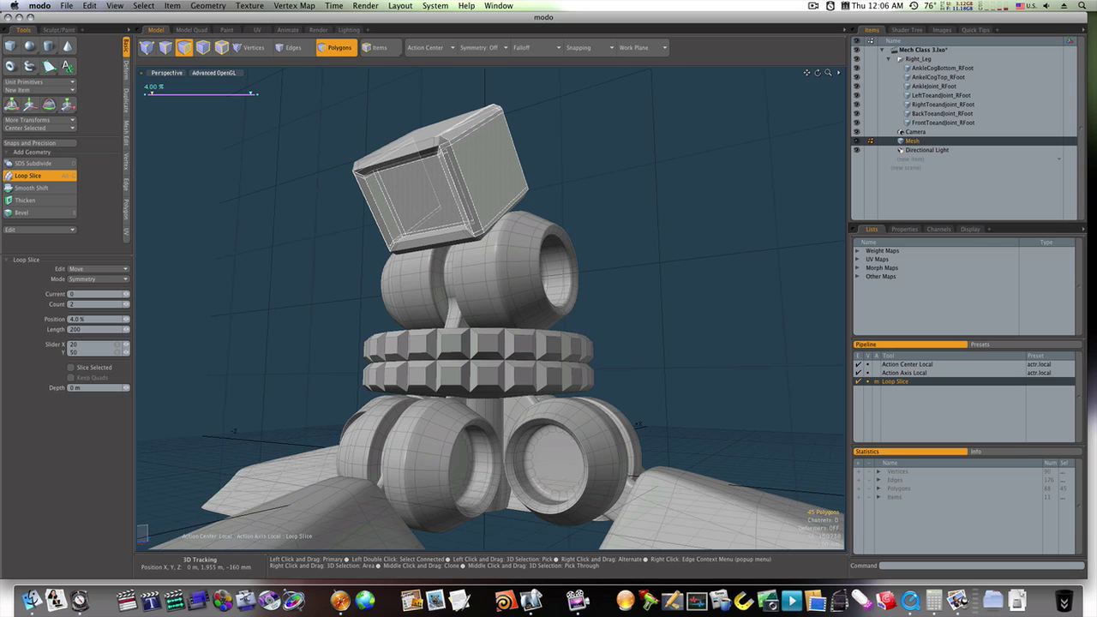
pyautogui.press('Escape')
# - Remove extra edges near the cube's beveled corner and check the shape with subdivision toggled
pyautogui.keyDown('alt'); pyautogui.moveTo(580, 126); pyautogui.dragTo(568, 210); pyautogui.keyUp('alt')
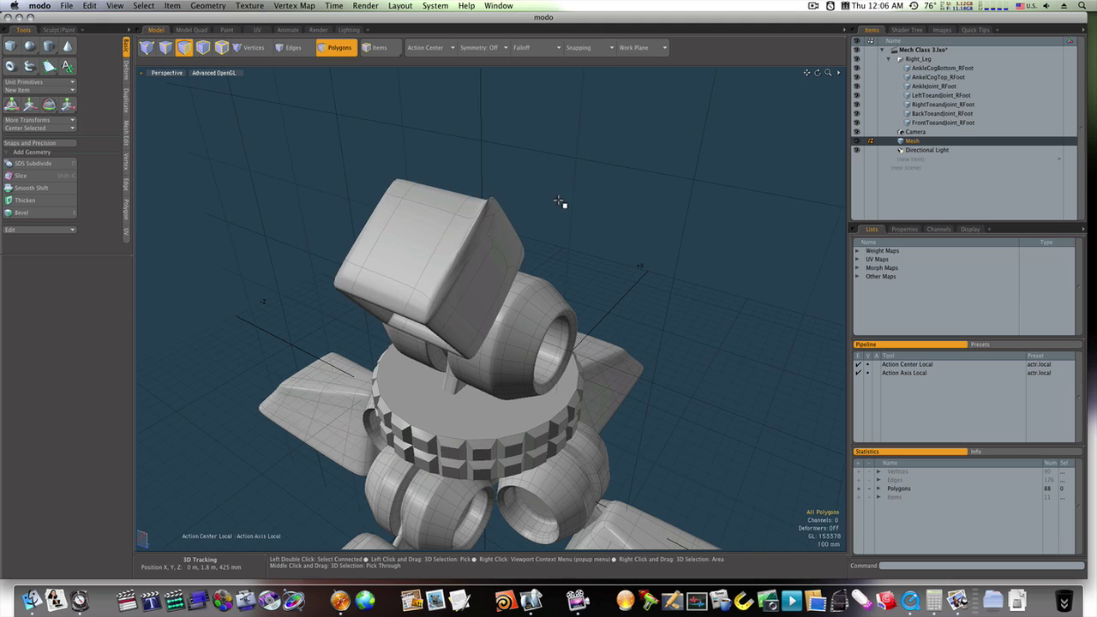
pyautogui.keyDown('alt'); pyautogui.moveTo(494, 227); pyautogui.dragTo(500, 230); pyautogui.keyUp('alt')
pyautogui.press('2')
pyautogui.doubleClick(502, 232)
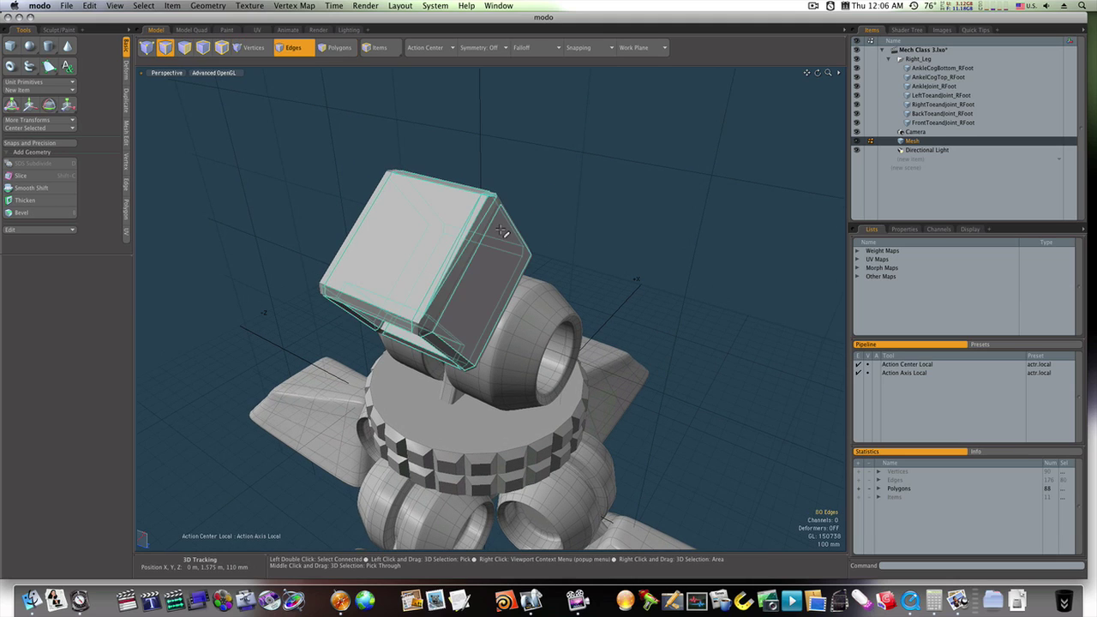
pyautogui.click(492, 217)
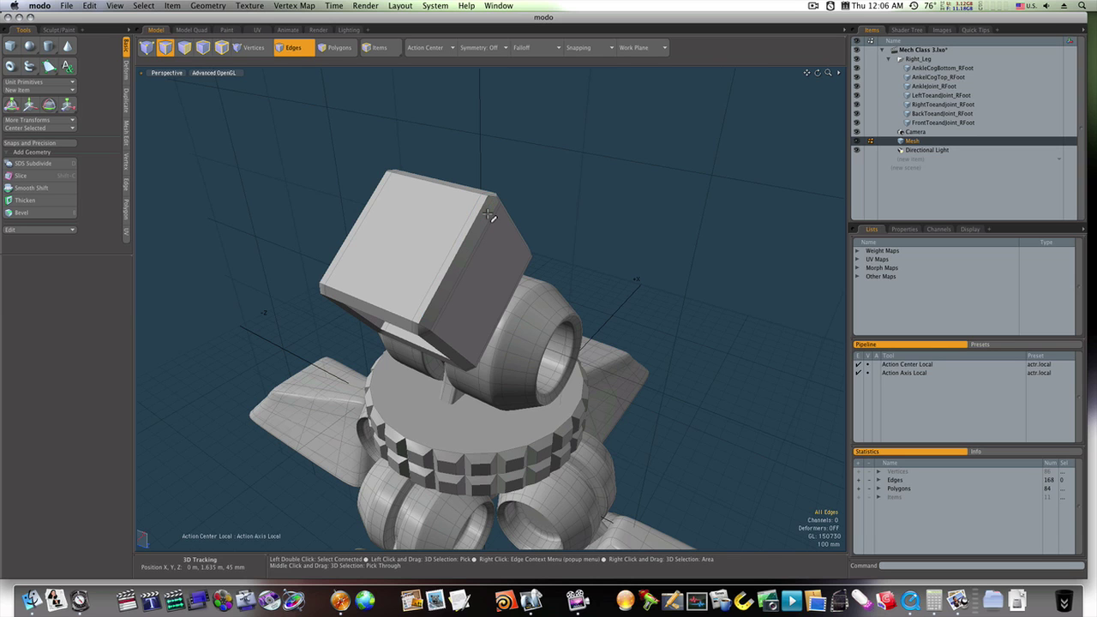
pyautogui.press('Tab')
pyautogui.press('Tab')
# - Check the smoothed corner and remove the short stray edge at the cube's beveled corner
pyautogui.keyDown('ctrl'); pyautogui.keyDown('alt'); pyautogui.moveTo(494, 214); pyautogui.dragTo(539, 232); pyautogui.keyUp('alt'); pyautogui.keyUp('ctrl')
pyautogui.click(482, 278)
pyautogui.keyDown('alt'); pyautogui.moveTo(482, 279); pyautogui.dragTo(404, 269); pyautogui.keyUp('alt')
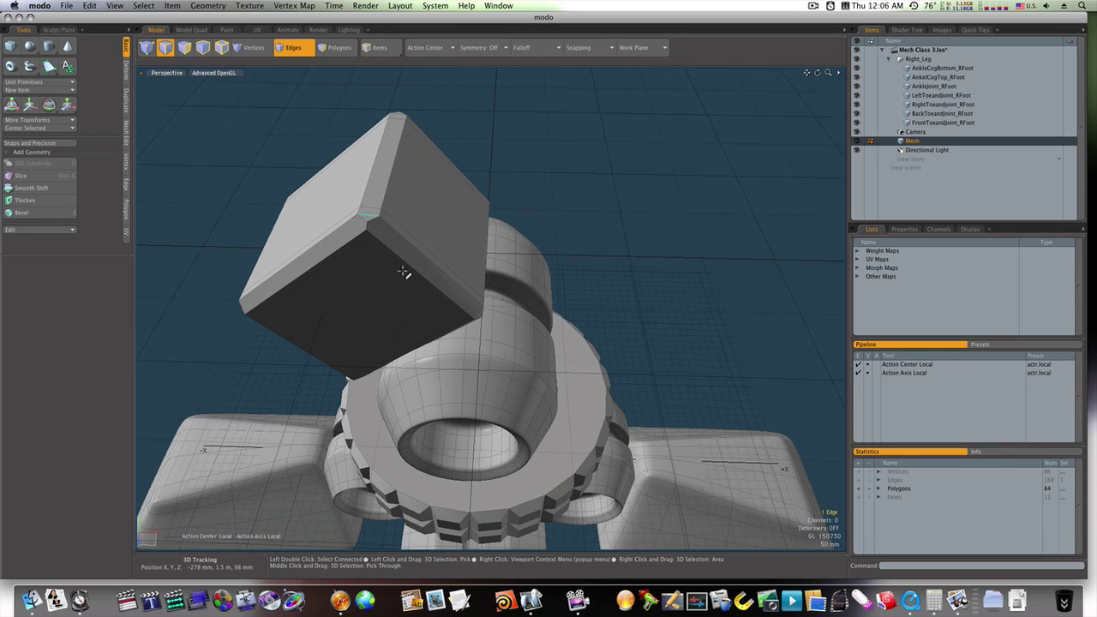
pyautogui.press('Tab')
pyautogui.press('Tab')
pyautogui.keyDown('ctrl'); pyautogui.keyDown('alt'); pyautogui.moveTo(360, 252); pyautogui.dragTo(392, 234); pyautogui.keyUp('alt'); pyautogui.keyUp('ctrl')
# - Join the two close vertices at the cube's beveled corner into one
pyautogui.press('space')
pyautogui.press('space')
pyautogui.press('space')
pyautogui.press('space')
pyautogui.press('space')
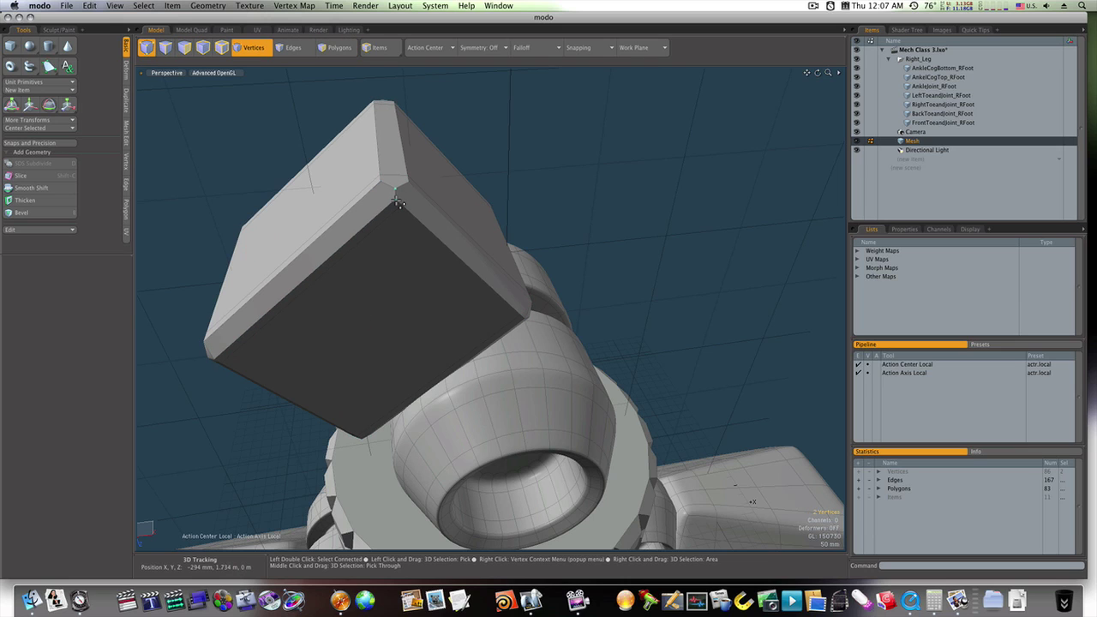
pyautogui.click(127, 165)
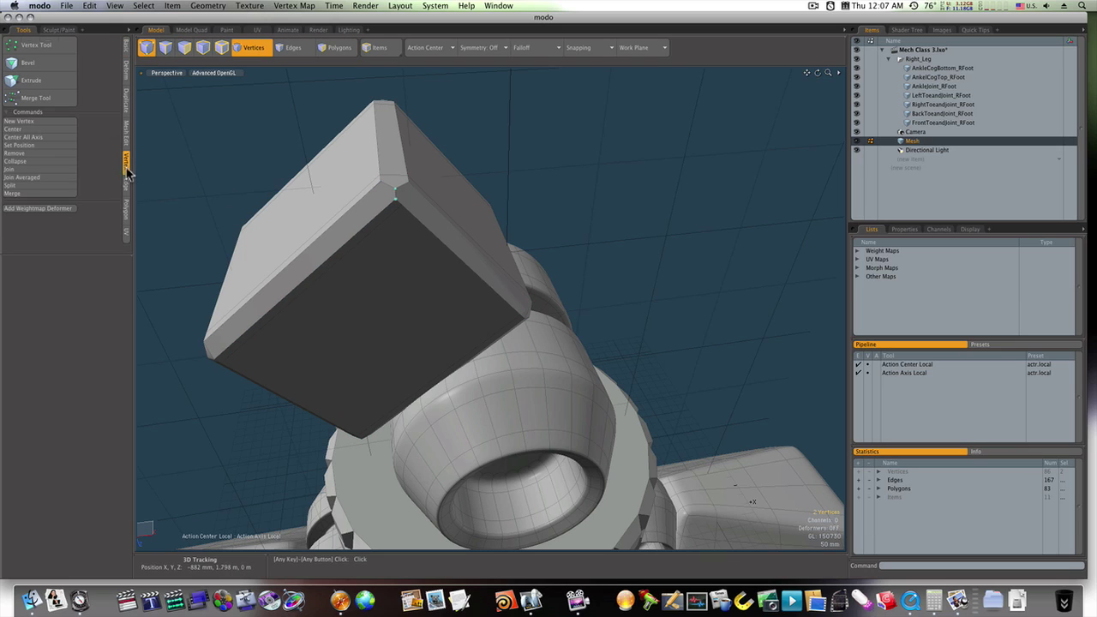
pyautogui.click(65, 169)
pyautogui.click(642, 296)
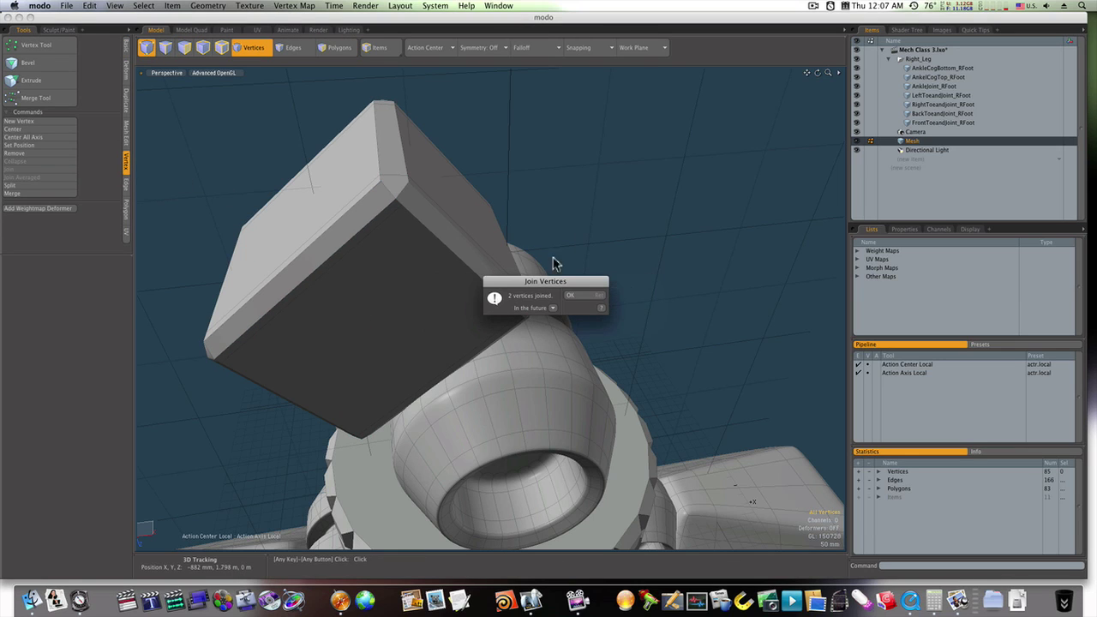
pyautogui.click(577, 299)
pyautogui.keyDown('alt'); pyautogui.moveTo(576, 298); pyautogui.dragTo(468, 204); pyautogui.keyUp('alt')
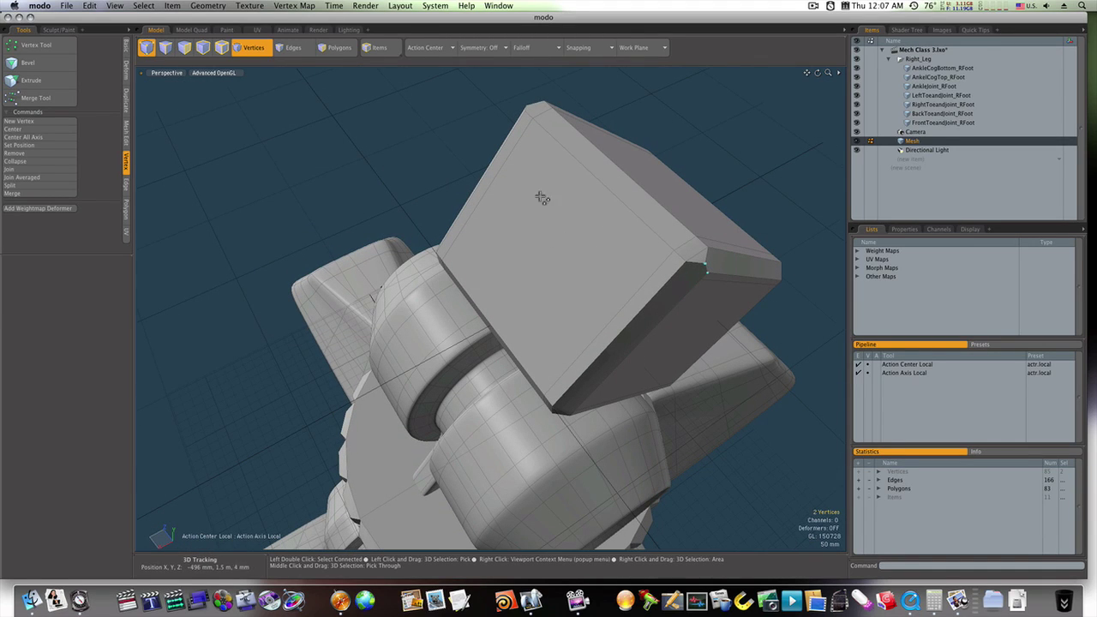
# - Merge the selected pair of vertices on the block's lower beveled corner using Join
pyautogui.click(25, 169)
pyautogui.click(617, 294)
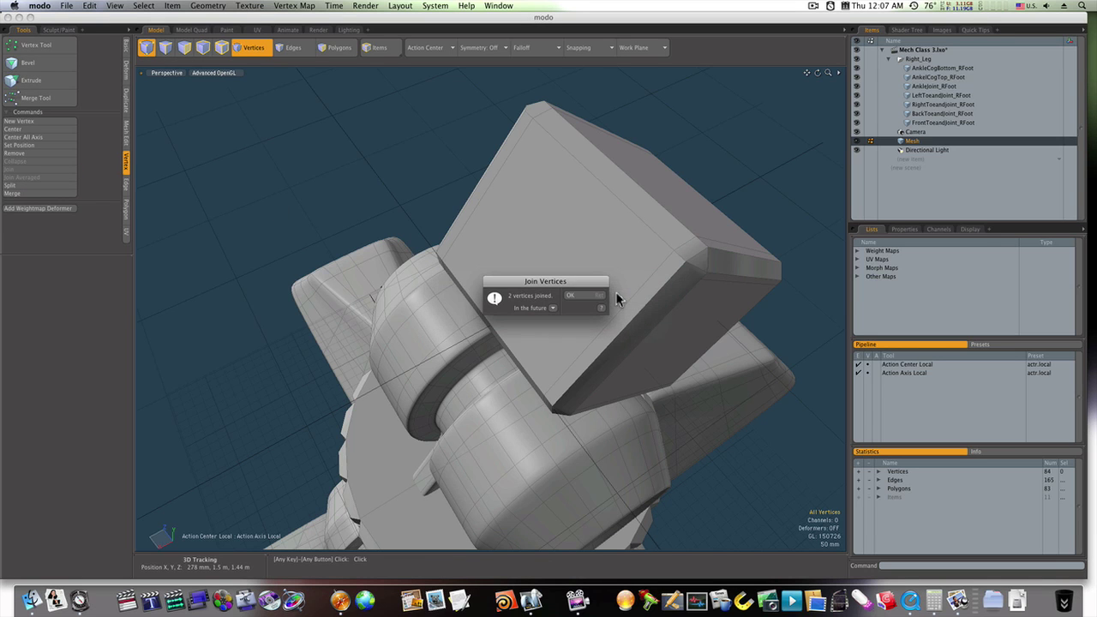
pyautogui.click(598, 297)
# - Select the extra edge loops running beside the block's beveled edge and remove them
pyautogui.keyDown('alt'); pyautogui.moveTo(598, 297); pyautogui.dragTo(587, 247); pyautogui.keyUp('alt')
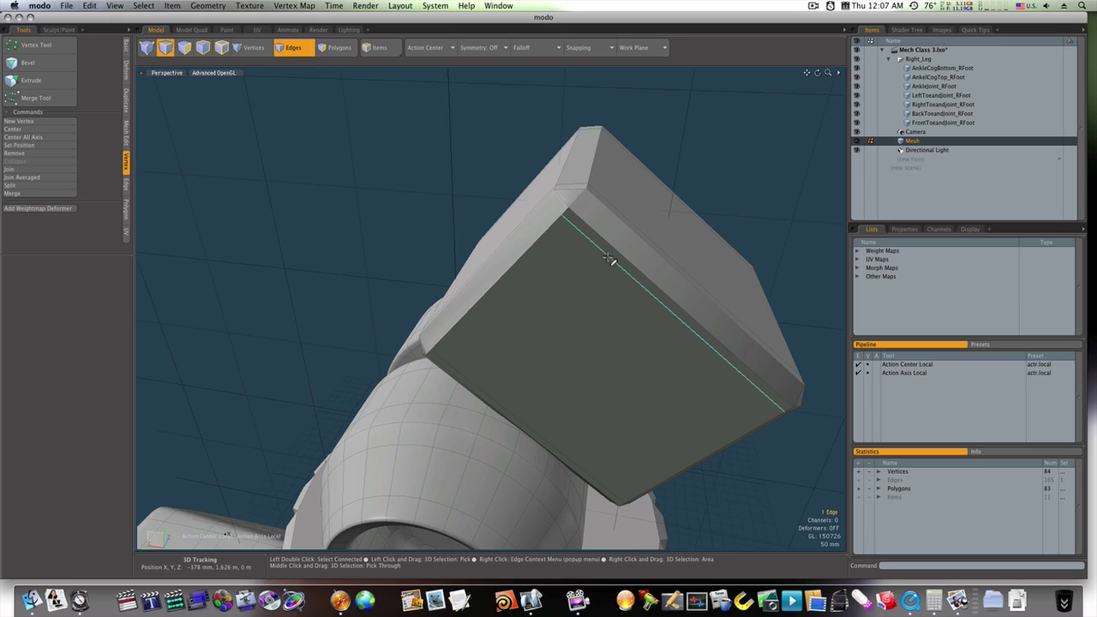
pyautogui.click(611, 261)
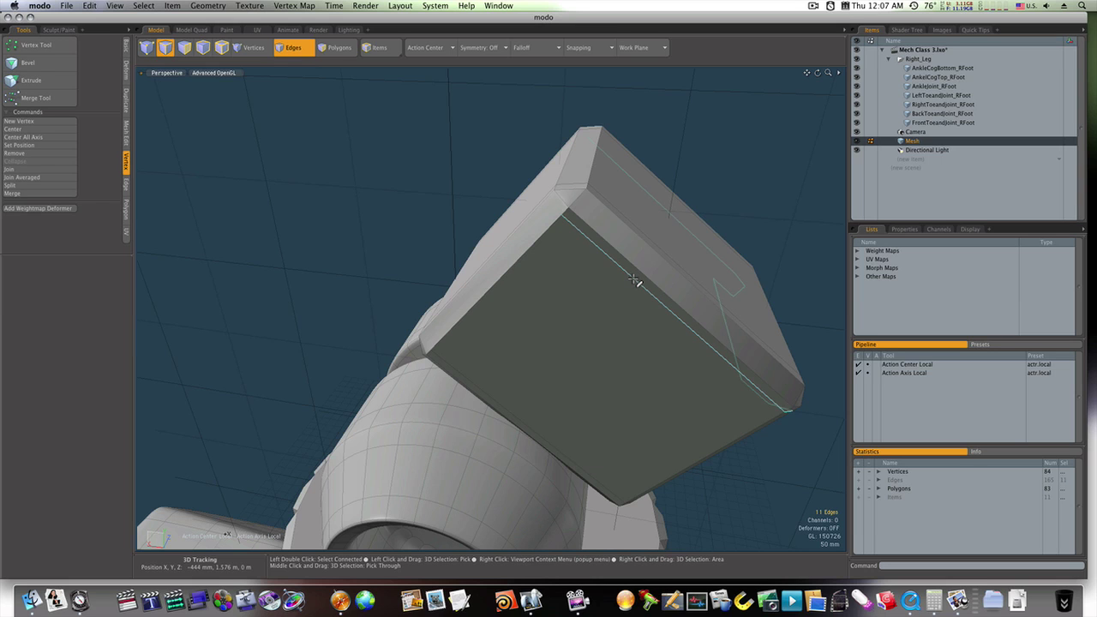
pyautogui.keyDown('alt'); pyautogui.moveTo(641, 283); pyautogui.dragTo(434, 363); pyautogui.keyUp('alt')
pyautogui.press('2')
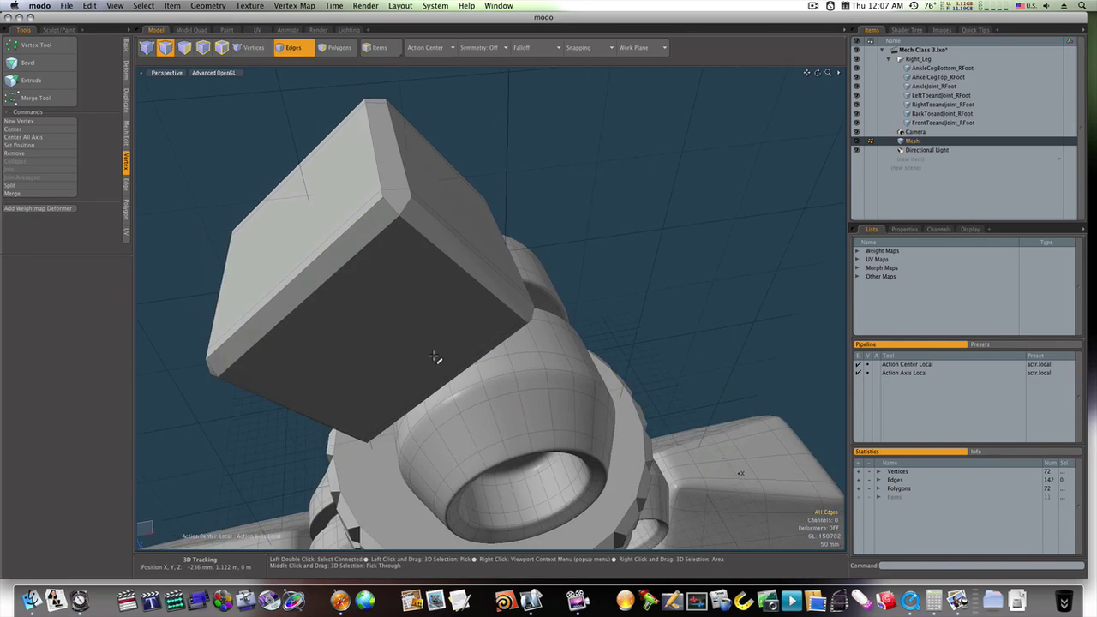
# - Join the four close vertices at the block's beveled corner without averaging, and check the corner with subdivision toggled
pyautogui.keyDown('ctrl'); pyautogui.keyDown('alt'); pyautogui.moveTo(412, 269); pyautogui.dragTo(474, 289); pyautogui.keyUp('alt'); pyautogui.keyUp('ctrl')
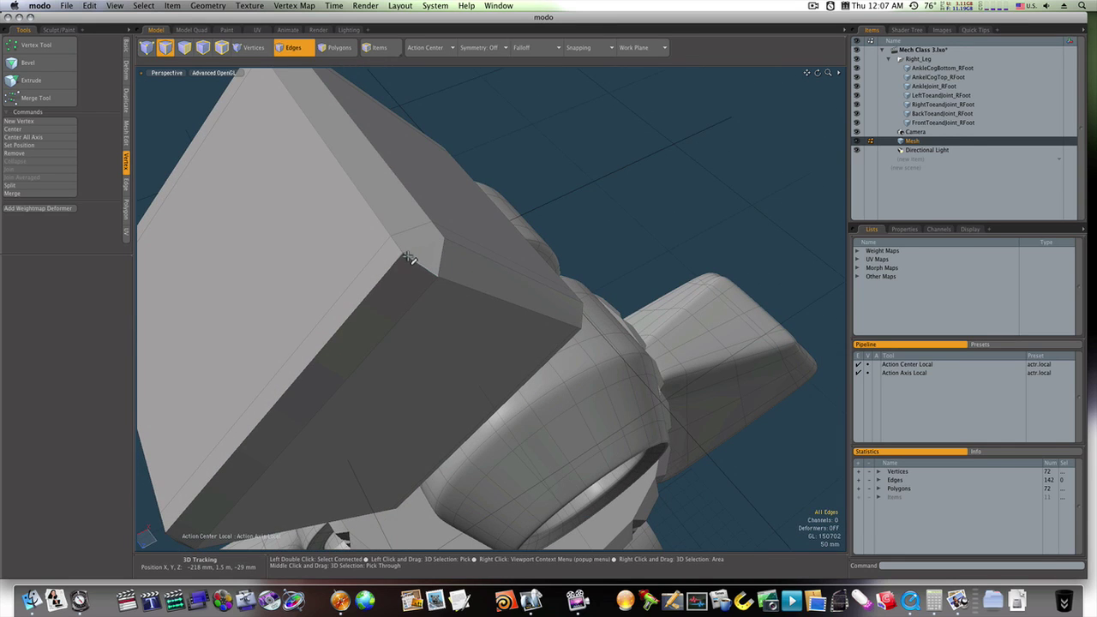
pyautogui.press('1')
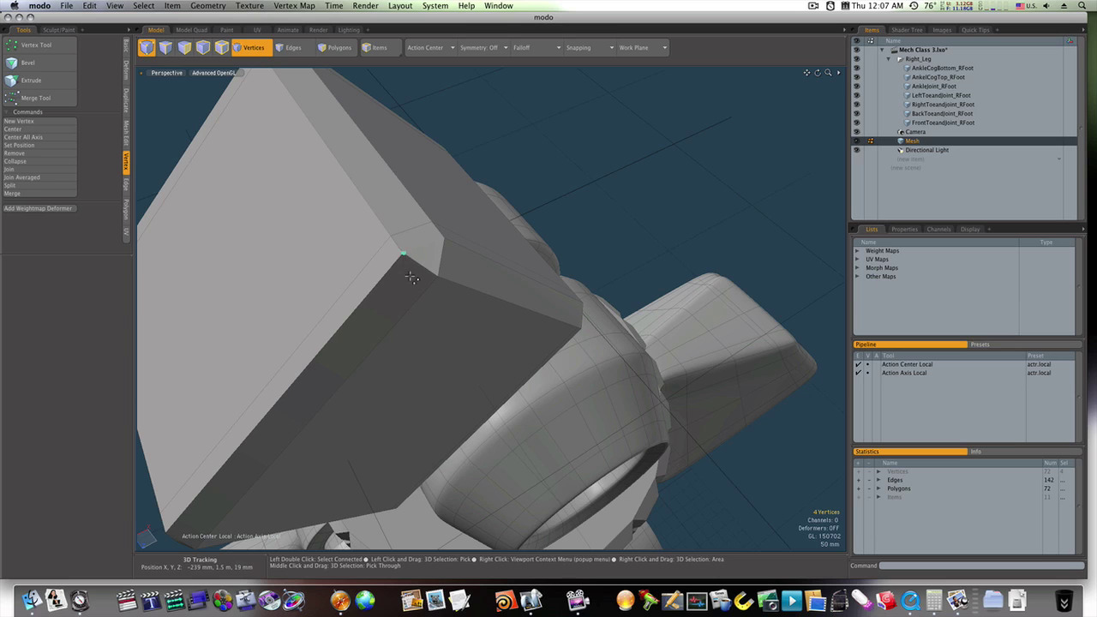
pyautogui.keyDown('alt'); pyautogui.moveTo(410, 276); pyautogui.dragTo(406, 263); pyautogui.keyUp('alt')
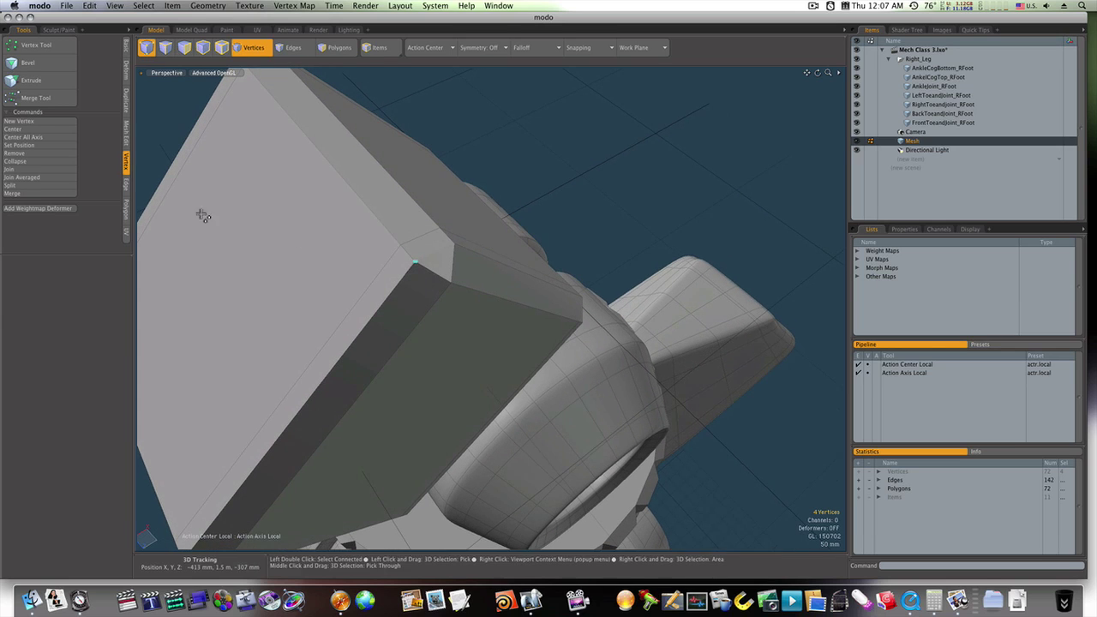
pyautogui.click(63, 163)
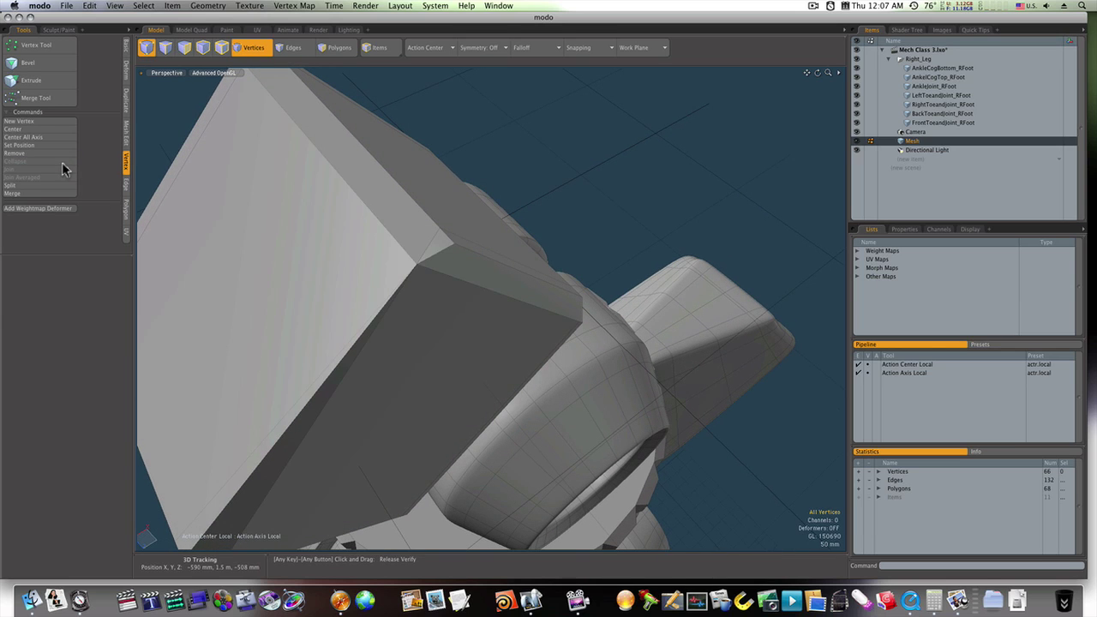
pyautogui.press('super+z')
pyautogui.click(61, 170)
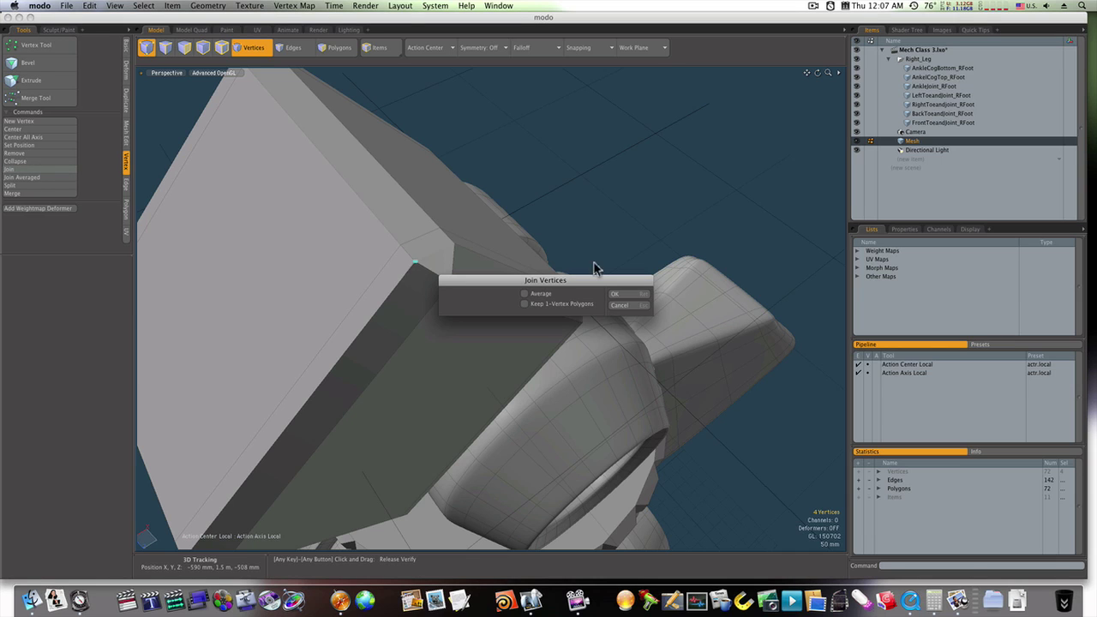
pyautogui.click(619, 295)
pyautogui.keyDown('alt'); pyautogui.moveTo(617, 295); pyautogui.dragTo(571, 263); pyautogui.keyUp('alt')
pyautogui.press('Tab')
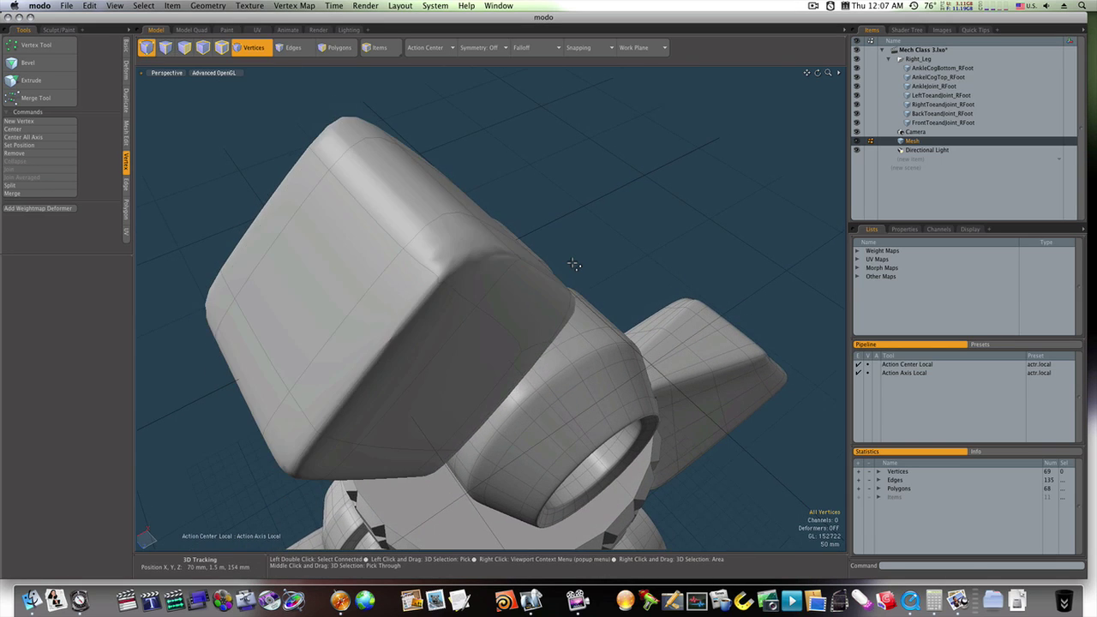
pyautogui.press('Tab')
# - Edge-slice a connecting edge across the block's beveled corner and check the shape with subdivision toggled
pyautogui.hotkey('alt', 'c')
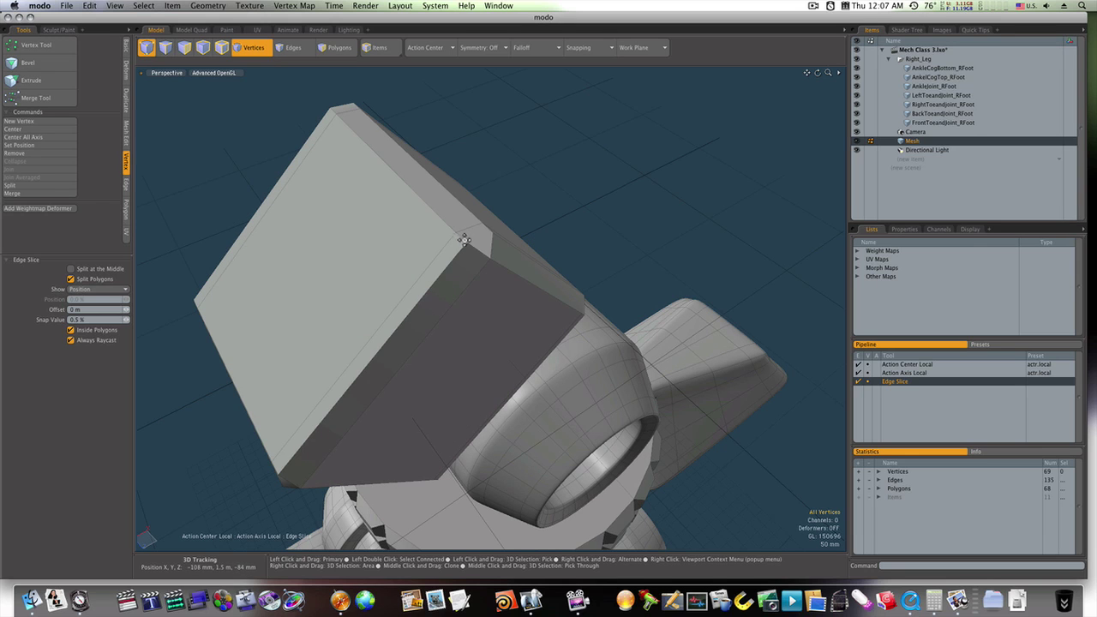
pyautogui.keyDown('alt'); pyautogui.moveTo(480, 240); pyautogui.dragTo(451, 267); pyautogui.keyUp('alt')
pyautogui.press('q')
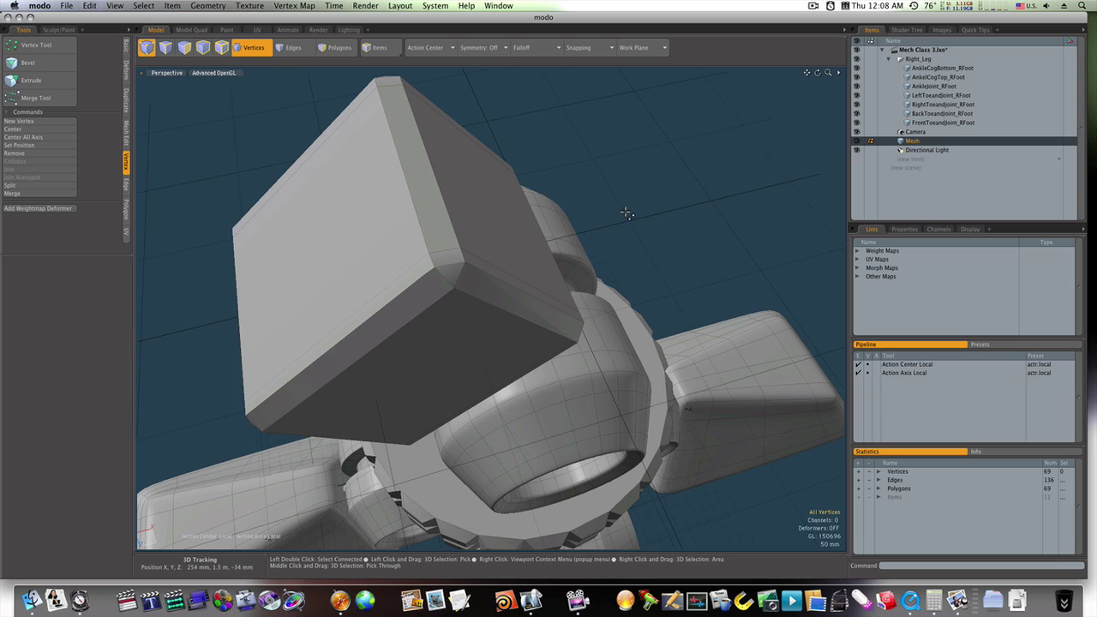
pyautogui.press('Tab')
pyautogui.keyDown('alt'); pyautogui.moveTo(626, 218); pyautogui.dragTo(554, 269); pyautogui.keyUp('alt')
pyautogui.press('Tab')
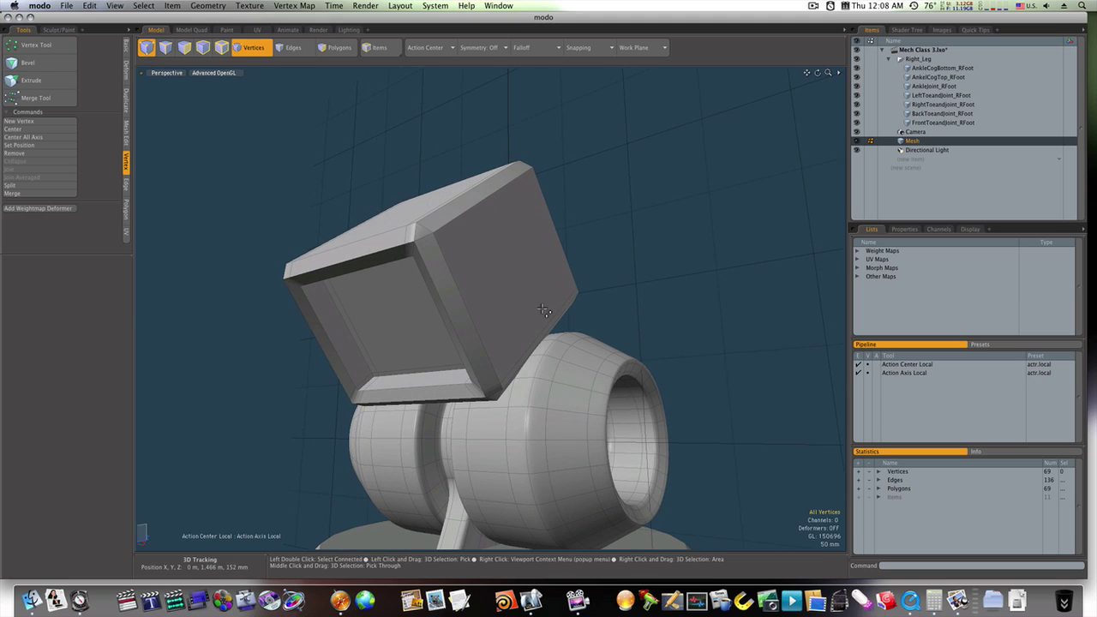
# - Try a symmetrical pair of loop slices at 2% around the block, and undo them
pyautogui.press('3')
pyautogui.moveTo(542, 308)
pyautogui.mouseDown()
pyautogui.moveTo(465, 225)
pyautogui.moveTo(466, 210)
pyautogui.moveTo(479, 244)
pyautogui.moveTo(468, 244)
pyautogui.mouseUp()
pyautogui.hotkey('alt', 'c')
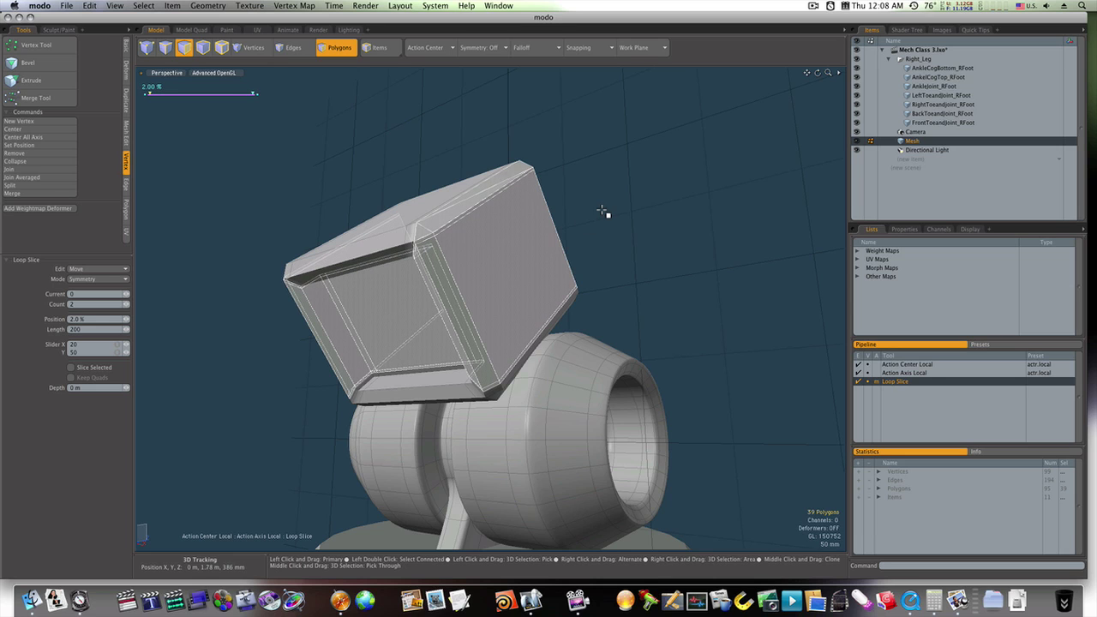
pyautogui.press('q')
pyautogui.keyDown('alt'); pyautogui.moveTo(611, 210); pyautogui.dragTo(629, 191); pyautogui.keyUp('alt')
pyautogui.press('super+z')
# - Add a symmetrical pair of loop slices at 2% near the two upright sides of the block's recessed frame
pyautogui.press('1')
pyautogui.press('3')
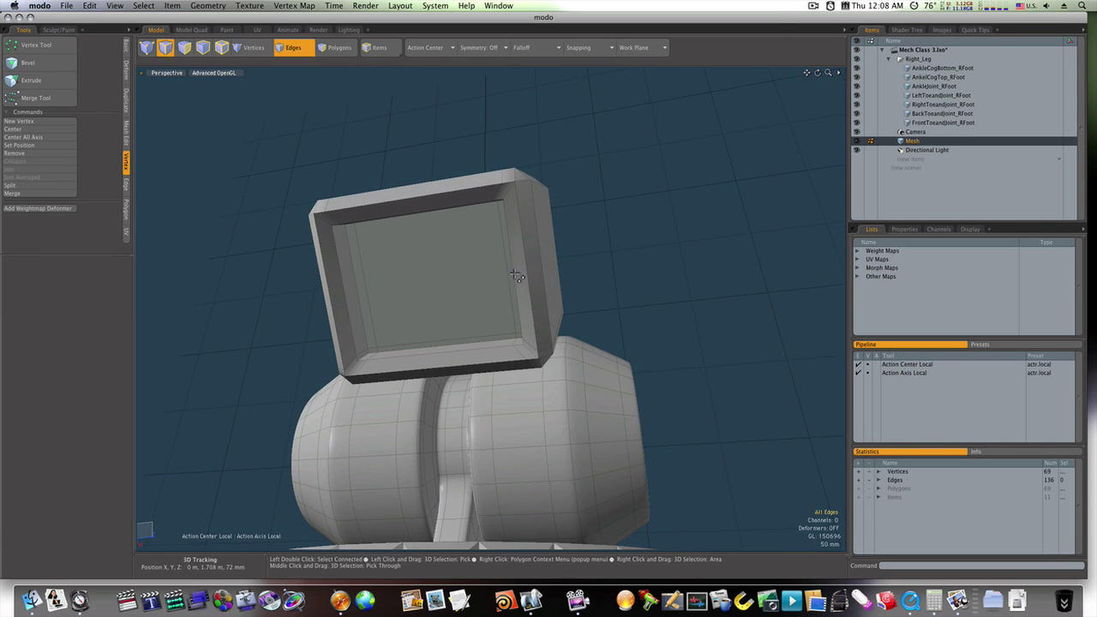
pyautogui.click(517, 275)
pyautogui.hotkey('alt', 'c')
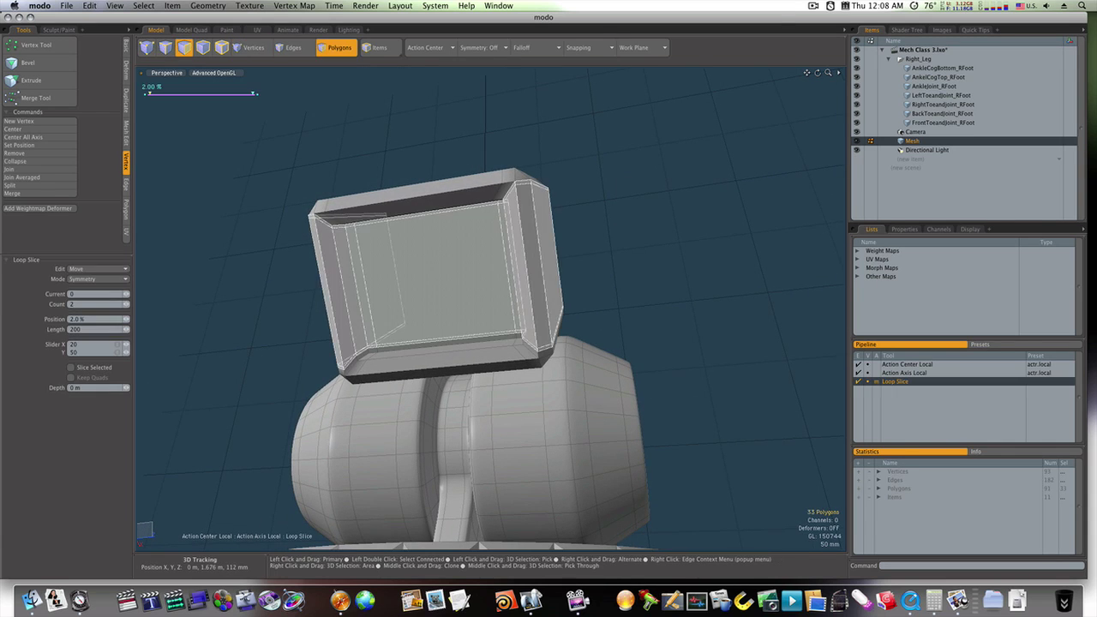
pyautogui.press('Escape')
pyautogui.press('Escape')
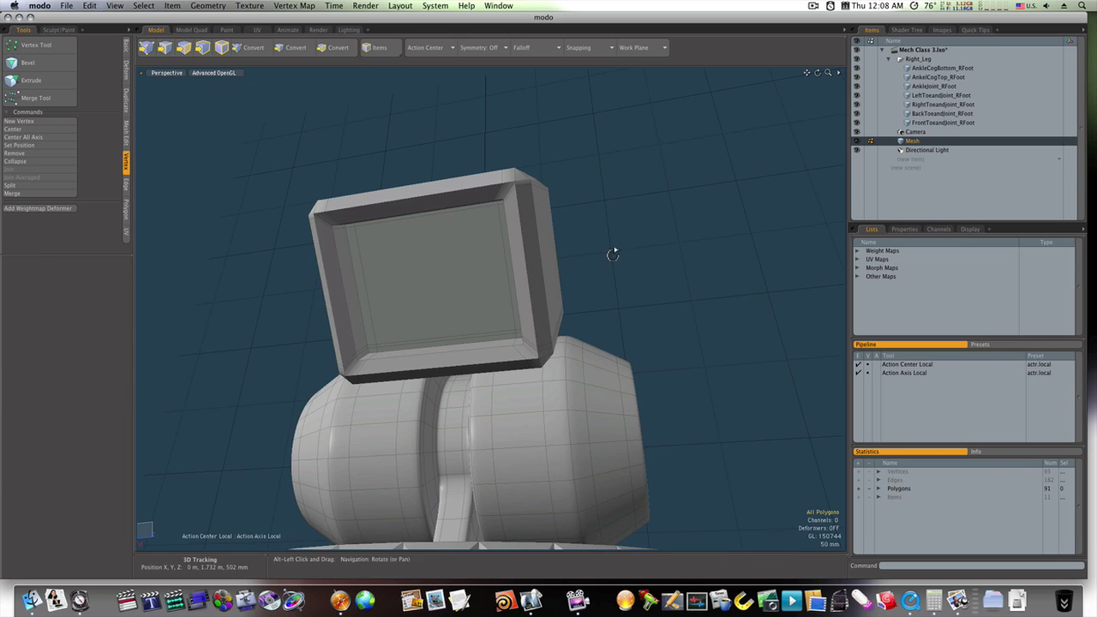
# - Edge-slice across the block's lower beveled corner and onto the adjoining wide face, placing points at 0%, 6.5% and 93.5%
pyautogui.keyDown('alt'); pyautogui.moveTo(609, 252); pyautogui.dragTo(407, 371); pyautogui.keyUp('alt')
pyautogui.scroll(5, 453, 363)
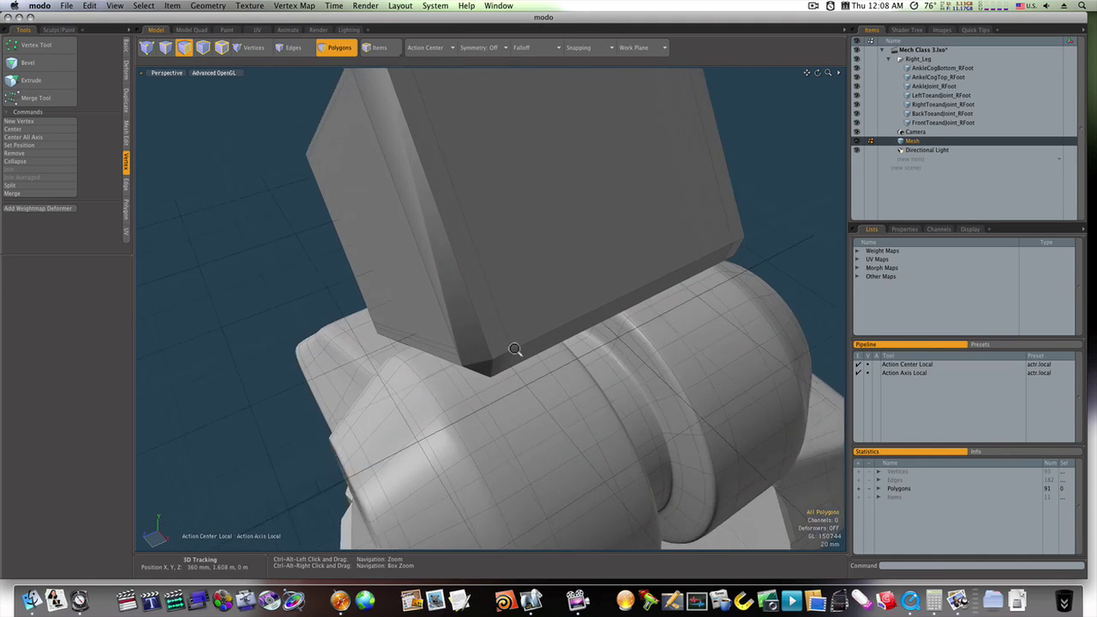
pyautogui.press('c')
pyautogui.keyDown('alt'); pyautogui.moveTo(519, 344); pyautogui.dragTo(541, 310); pyautogui.keyUp('alt')
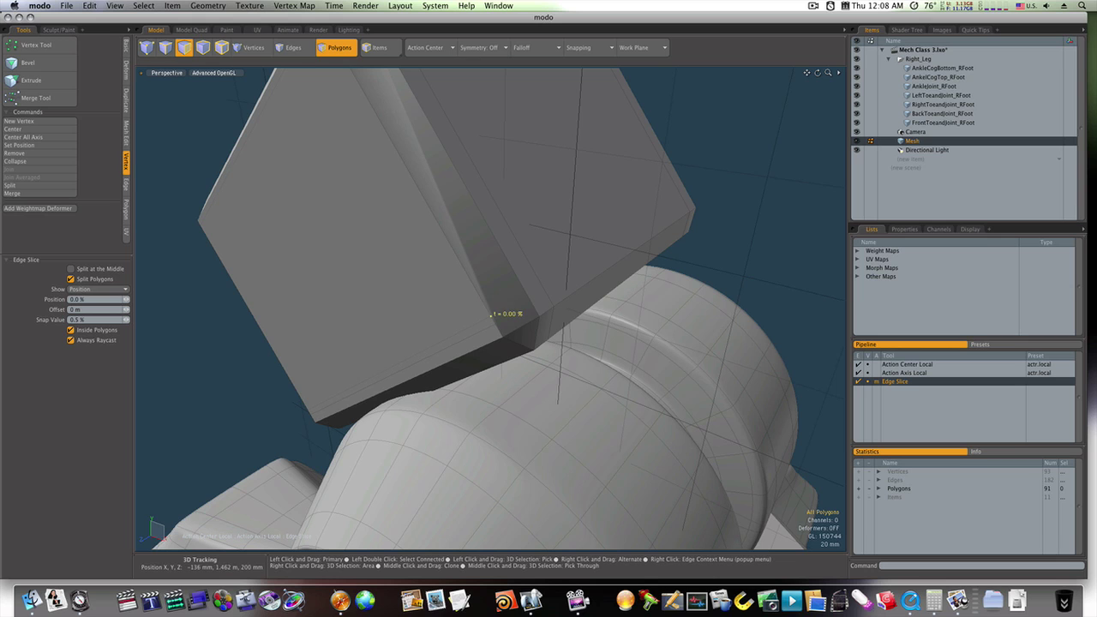
pyautogui.click(491, 314)
pyautogui.click(527, 294)
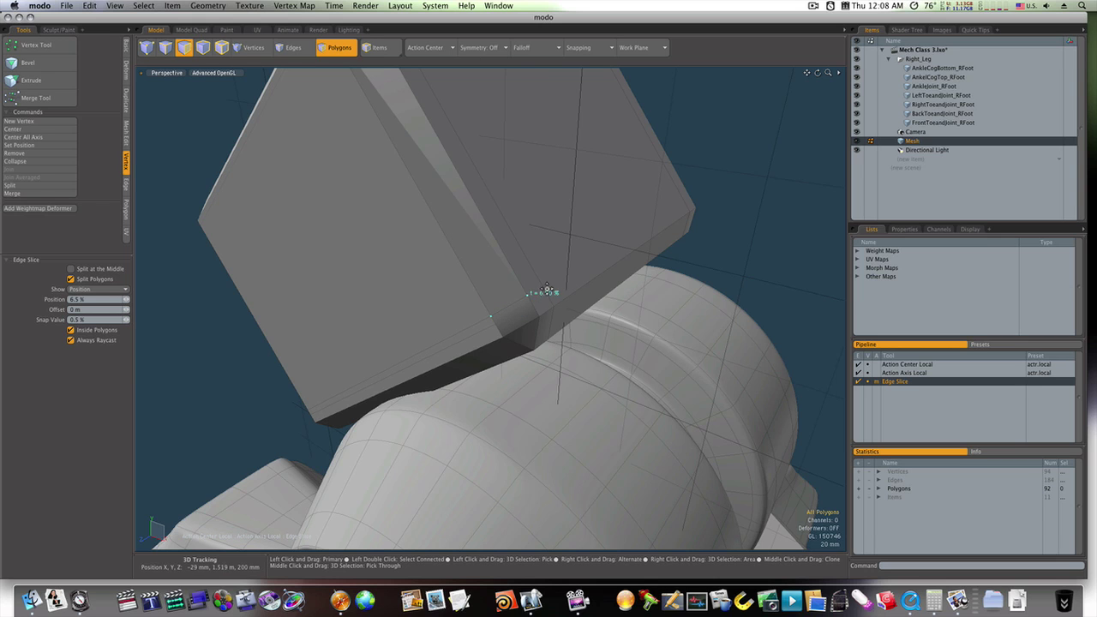
pyautogui.moveTo(552, 290)
pyautogui.keyDown('alt'); pyautogui.mouseDown()
pyautogui.moveTo(612, 271)
pyautogui.moveTo(543, 277)
pyautogui.mouseUp(); pyautogui.keyUp('alt')
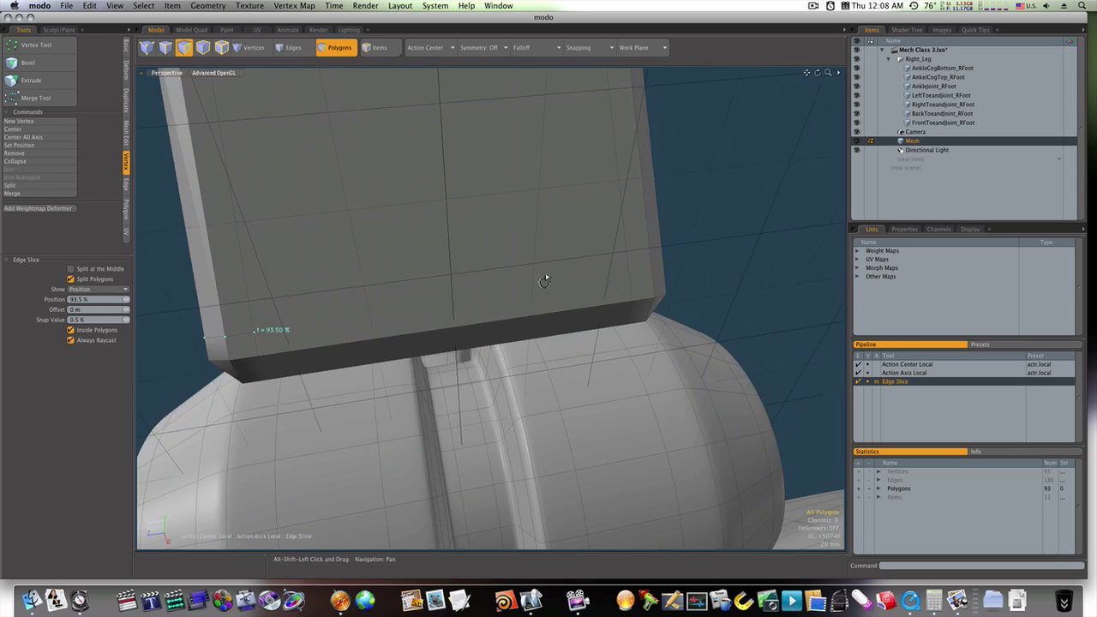
pyautogui.click(634, 282)
# - Continue the edge slices around the block's other lower corner to close the supporting edge, and drop the tool
pyautogui.keyDown('alt'); pyautogui.moveTo(657, 277); pyautogui.dragTo(544, 296); pyautogui.keyUp('alt')
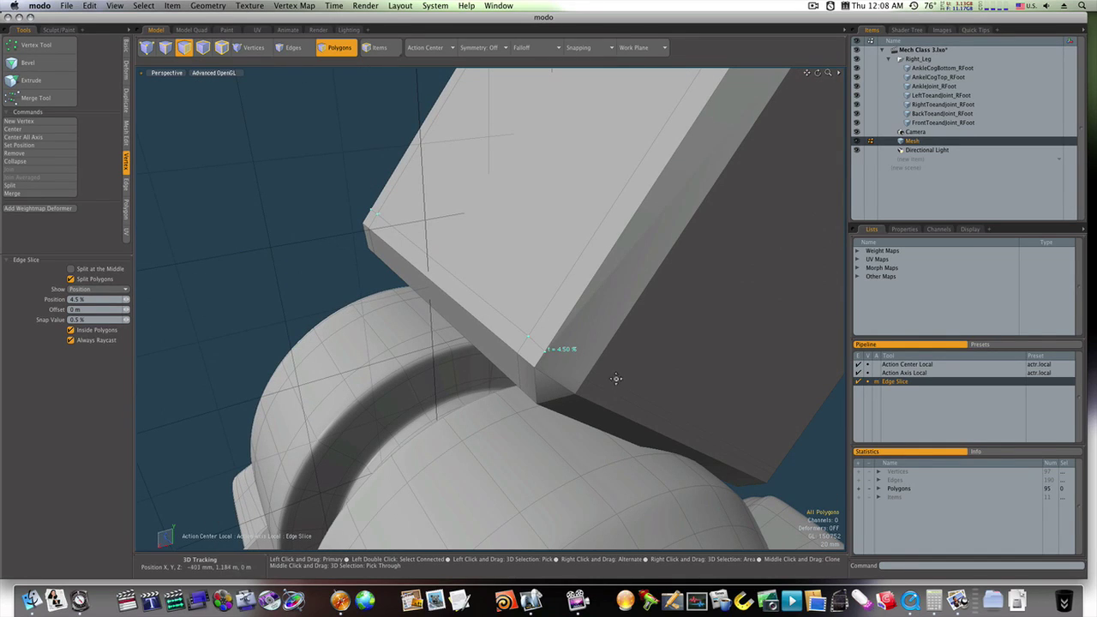
pyautogui.press('shift')
pyautogui.keyDown('alt'); pyautogui.moveTo(525, 346); pyautogui.dragTo(378, 456); pyautogui.keyUp('alt')
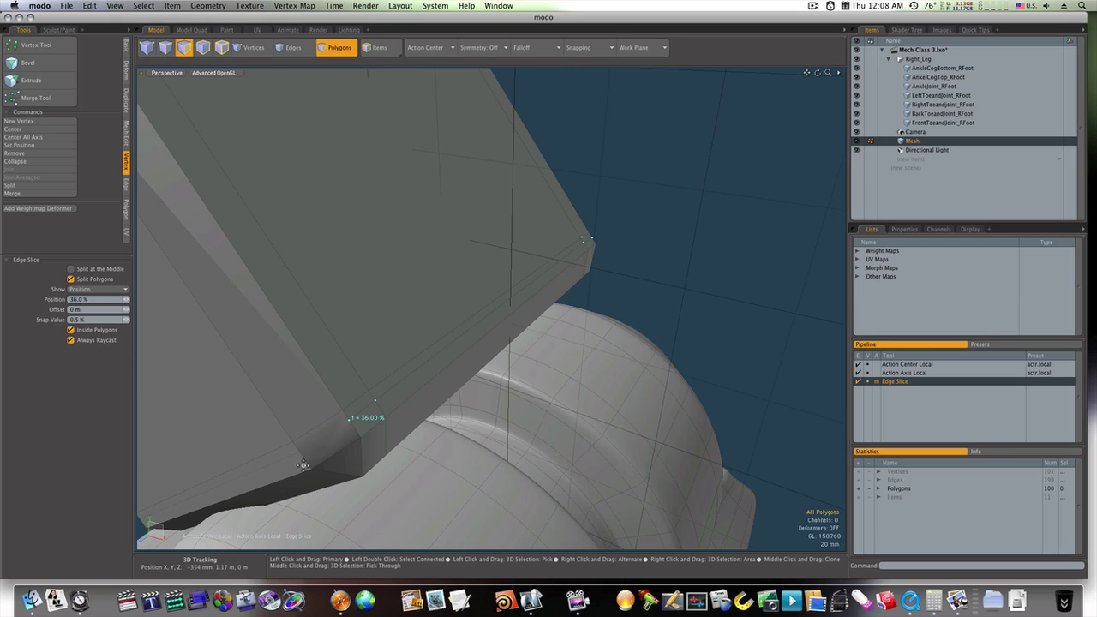
pyautogui.press('space')
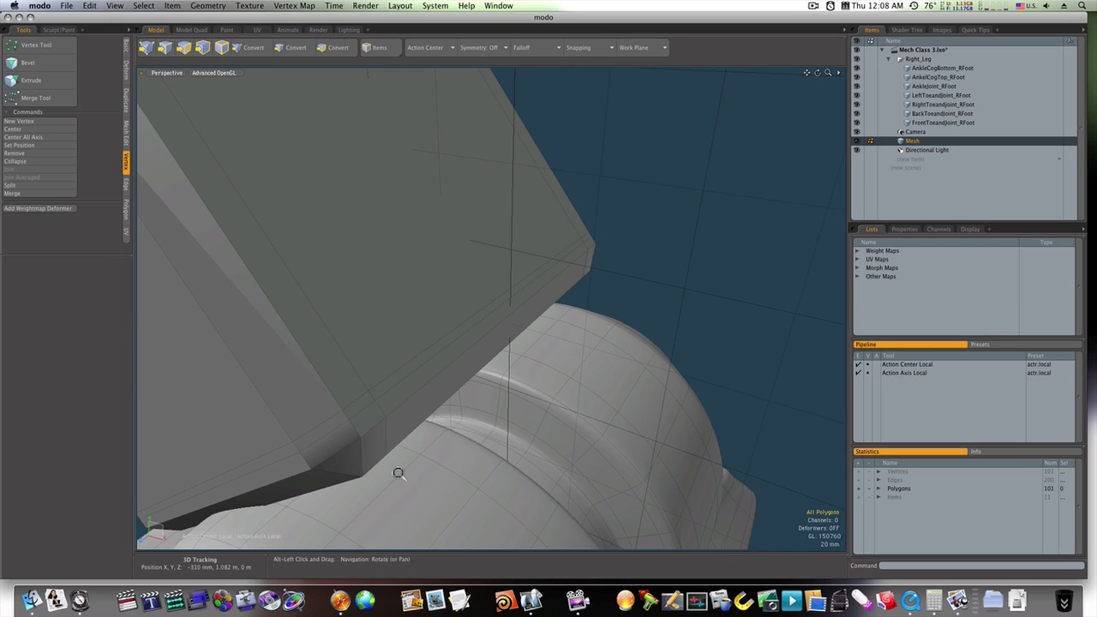
pyautogui.scroll(-5, 397, 472)
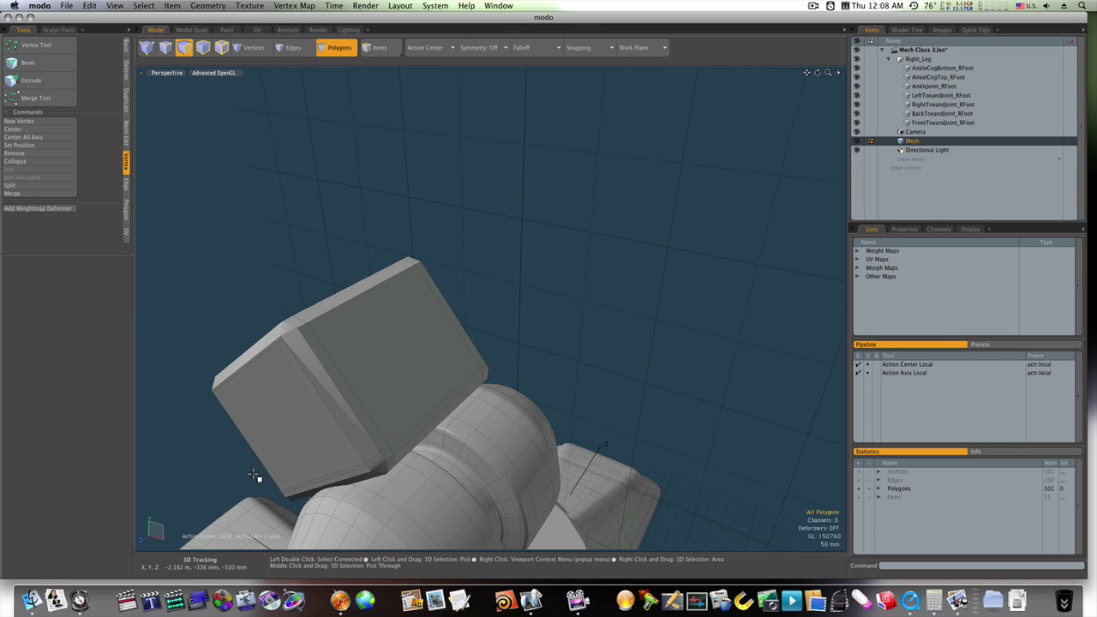
# - Check the subdivided shape, and edge-slice across the bevel at the block's upper corners with points at 100%, 2% and 0%
pyautogui.press('Tab')
pyautogui.keyDown('alt'); pyautogui.moveTo(255, 477); pyautogui.dragTo(377, 396); pyautogui.keyUp('alt')
pyautogui.hotkey('alt', 'c')
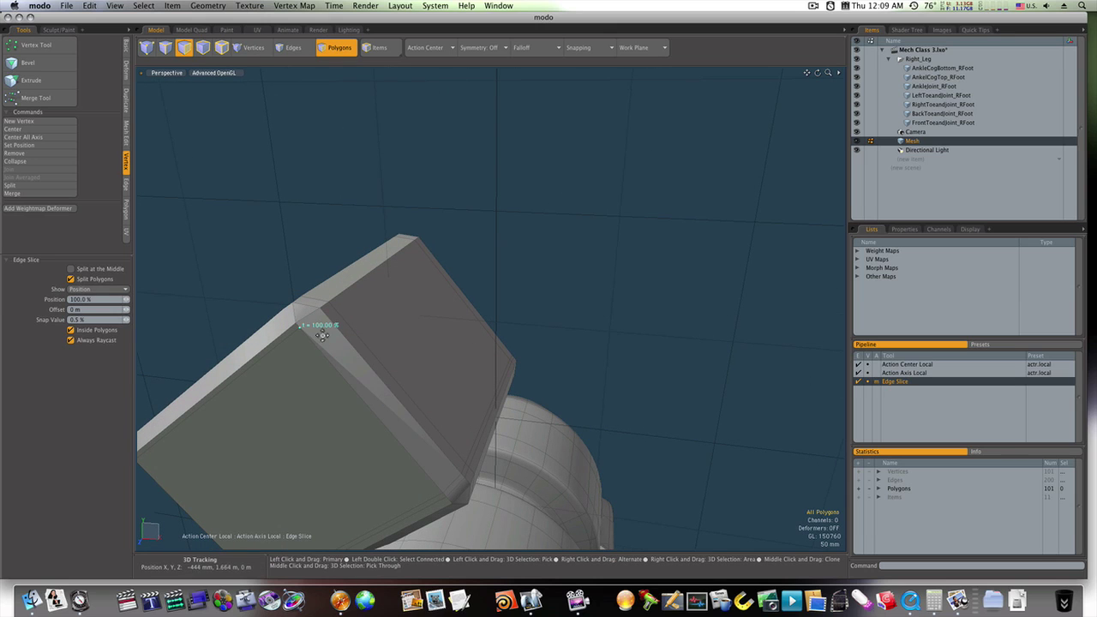
pyautogui.click(323, 311)
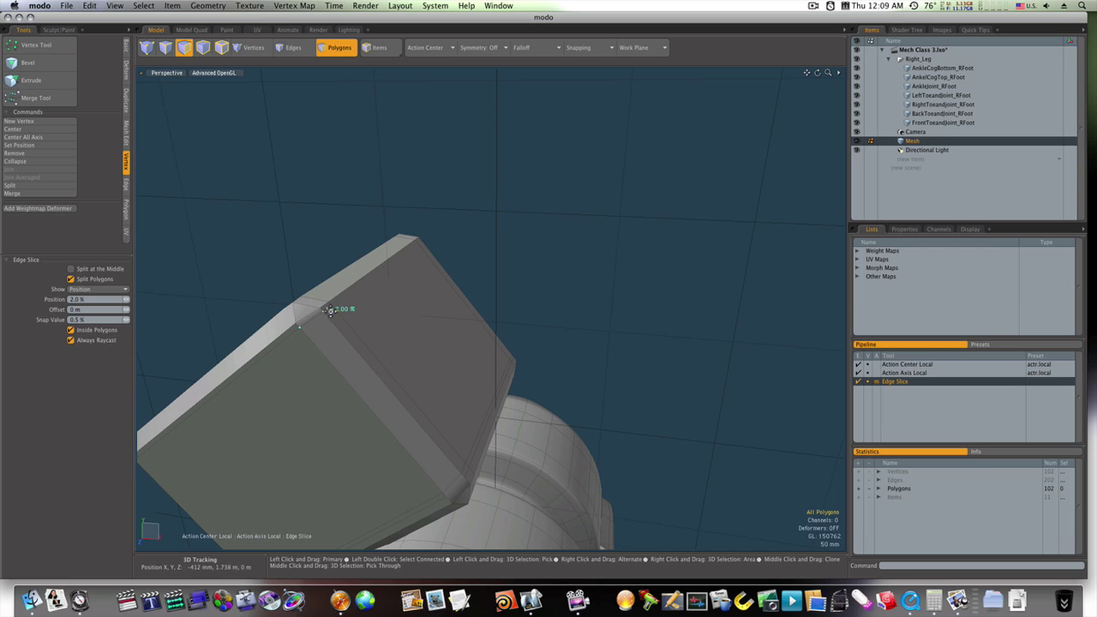
pyautogui.keyDown('alt'); pyautogui.moveTo(323, 310); pyautogui.dragTo(375, 335); pyautogui.keyUp('alt')
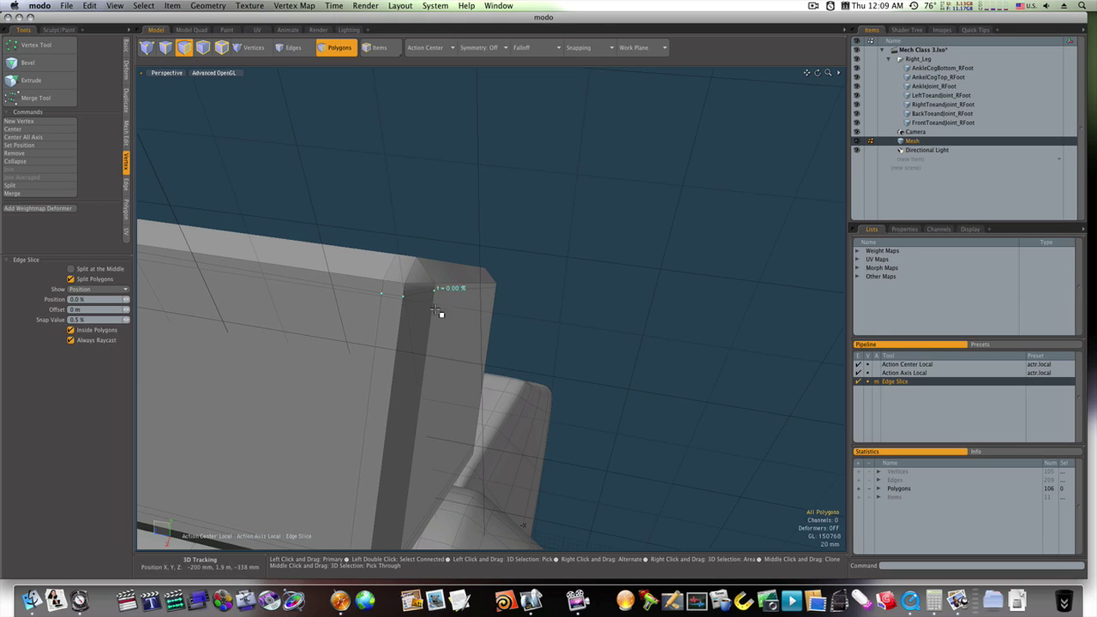
pyautogui.press('space')
# - Try a symmetrical pair of loop slices at 2.5% through the block's beveled corner polygons
pyautogui.keyDown('alt'); pyautogui.moveTo(437, 310); pyautogui.dragTo(589, 411); pyautogui.keyUp('alt')
pyautogui.scroll(4, 554, 387)
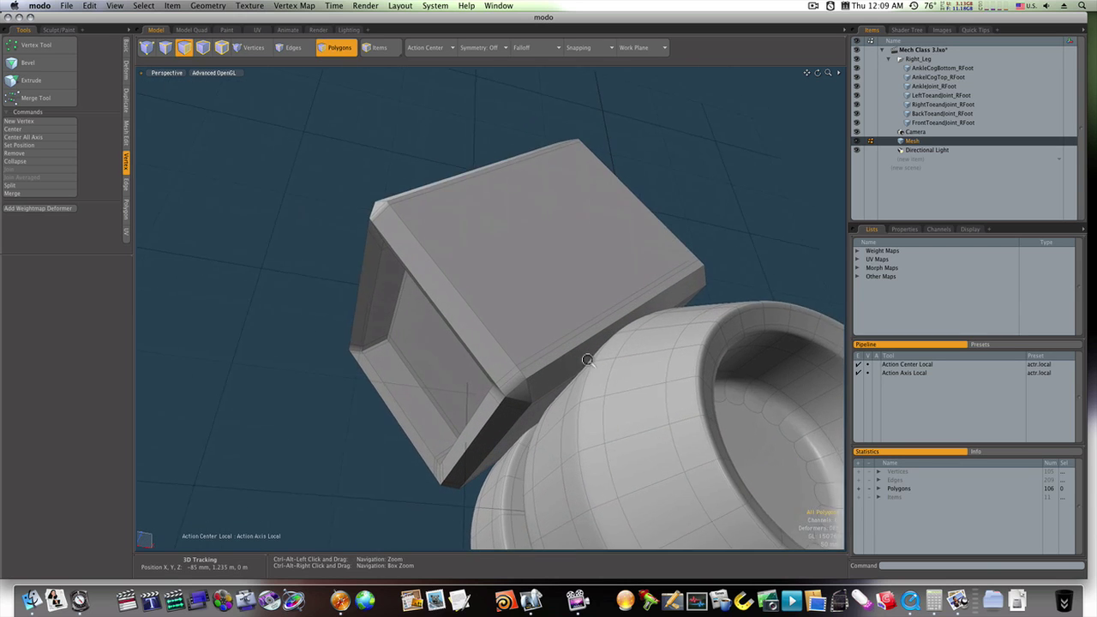
pyautogui.keyDown('alt'); pyautogui.moveTo(590, 358); pyautogui.dragTo(471, 443); pyautogui.keyUp('alt')
pyautogui.press('3')
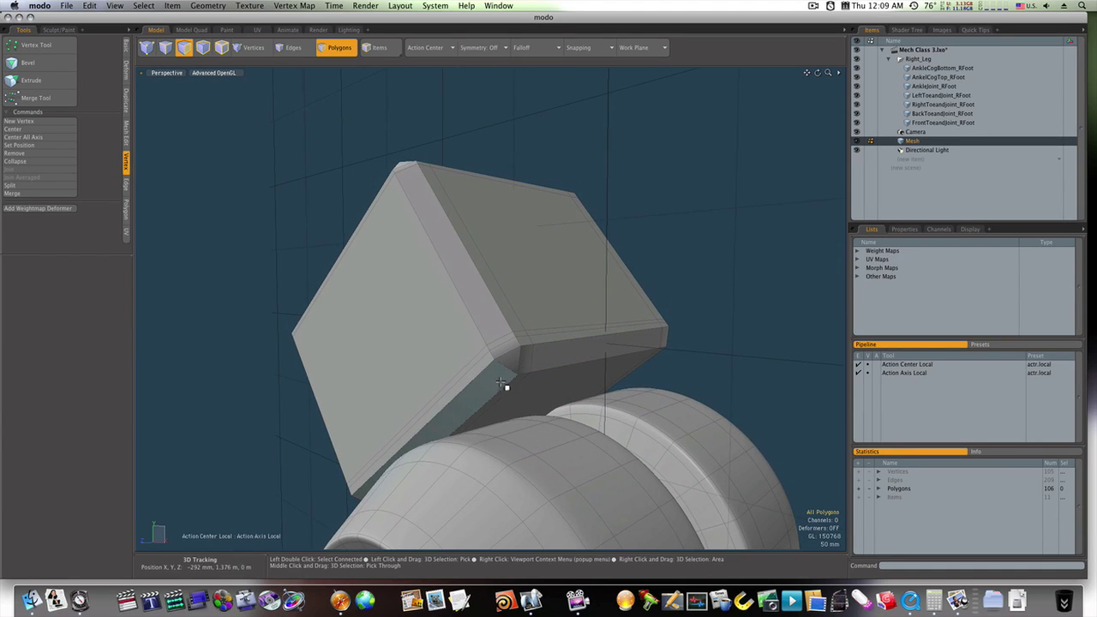
pyautogui.click(517, 362)
pyautogui.hotkey('alt', 'c')
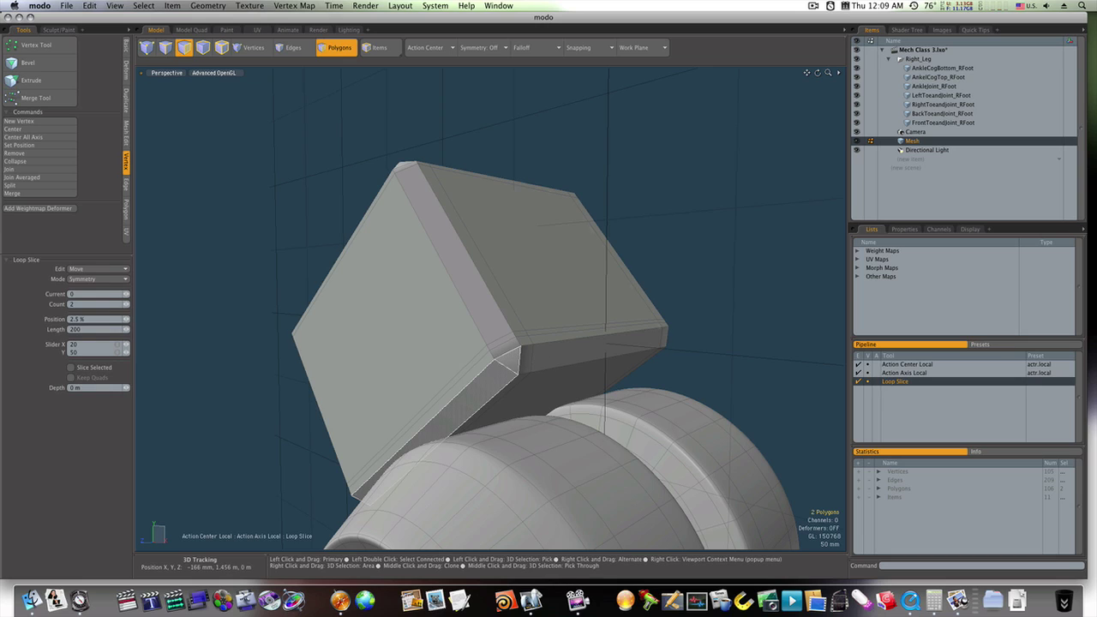
pyautogui.click(517, 360)
pyautogui.moveTo(516, 359); pyautogui.dragTo(525, 360)
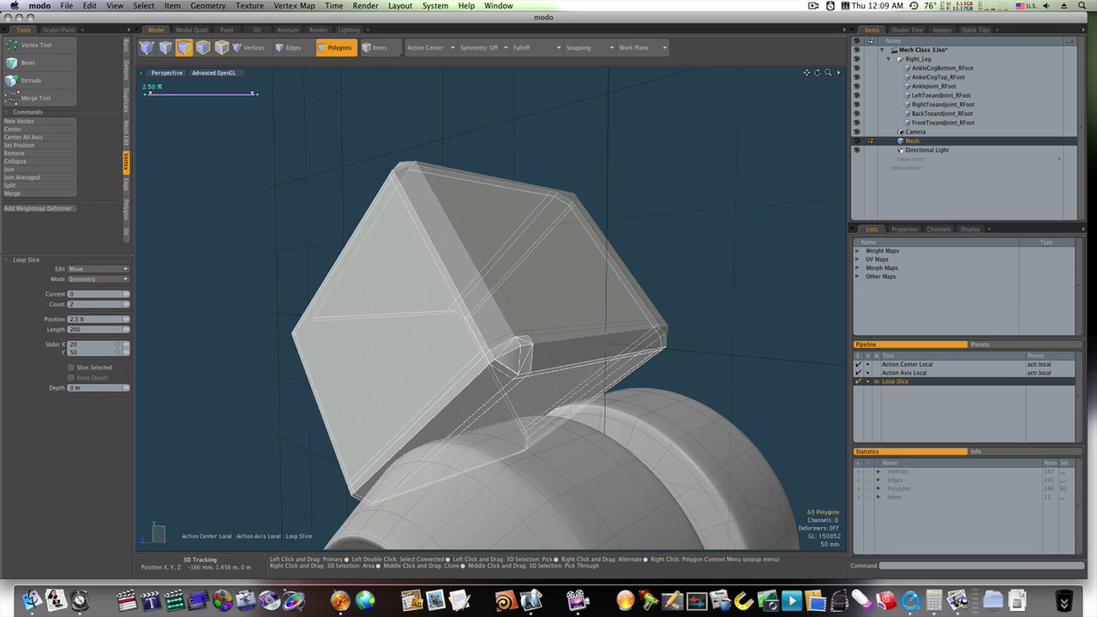
pyautogui.press('q')
pyautogui.click(698, 231)
pyautogui.press('Tab')
pyautogui.press('Tab')
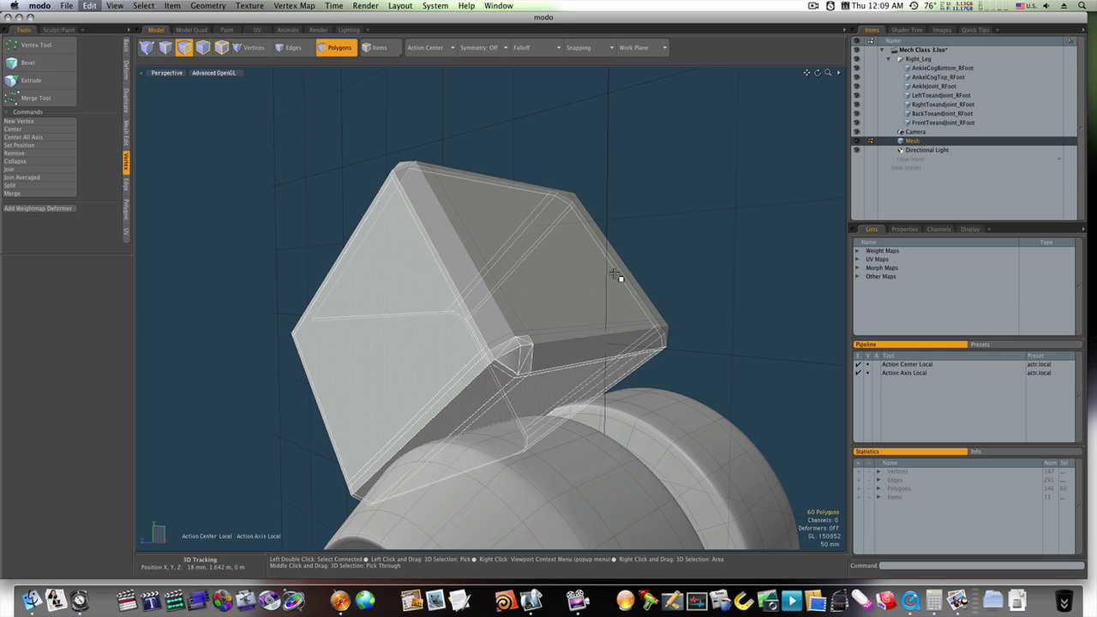
# - Examine the block's recessed face and corners from several angles with subdivision toggled
pyautogui.press('1')
pyautogui.keyDown('alt'); pyautogui.moveTo(478, 344); pyautogui.dragTo(649, 286); pyautogui.keyUp('alt')
pyautogui.press('Tab')
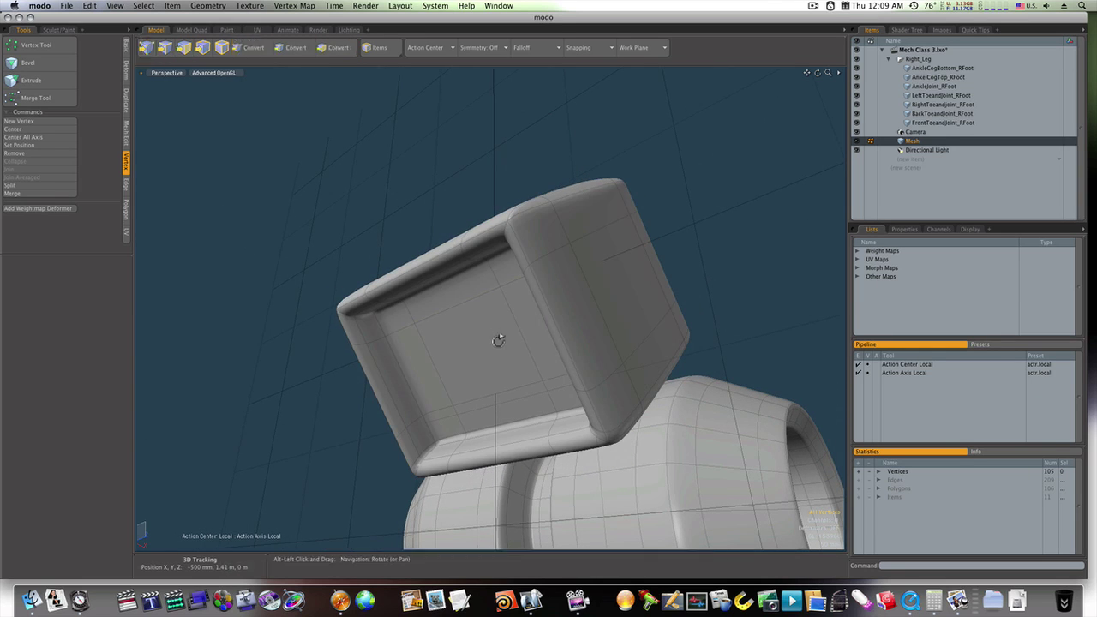
pyautogui.keyDown('alt'); pyautogui.moveTo(499, 340); pyautogui.dragTo(526, 338); pyautogui.keyUp('alt')
pyautogui.press('Tab')
pyautogui.press('2')
pyautogui.press('3')
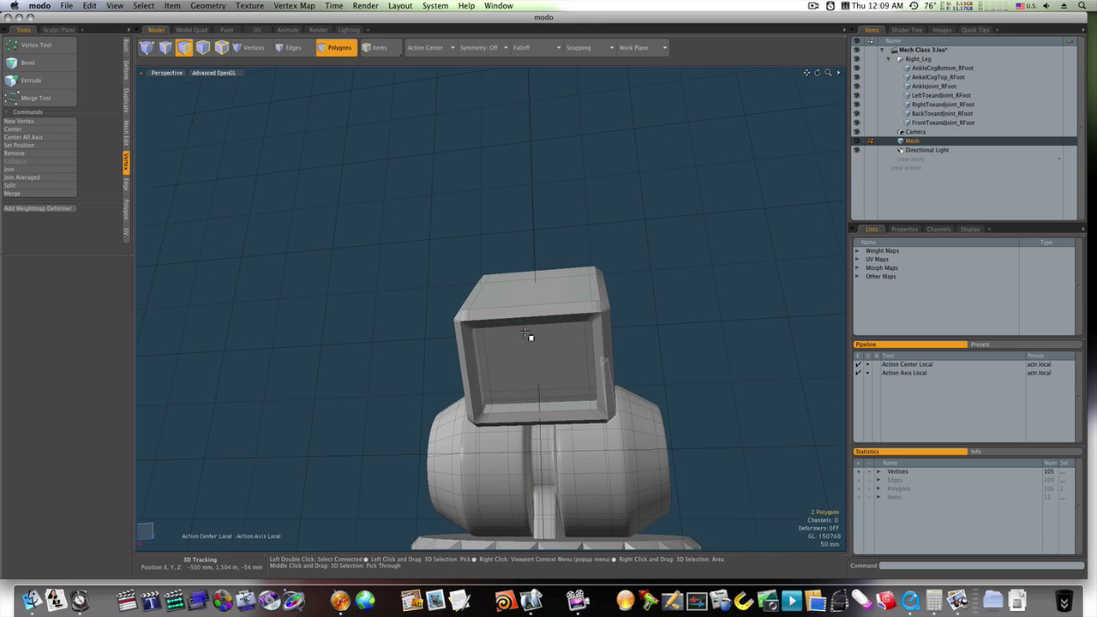
# - Select the whole block, scale it uniformly to about 126.5%, and raise it above the ankle joint
pyautogui.click(527, 335)
pyautogui.doubleClick(548, 295)
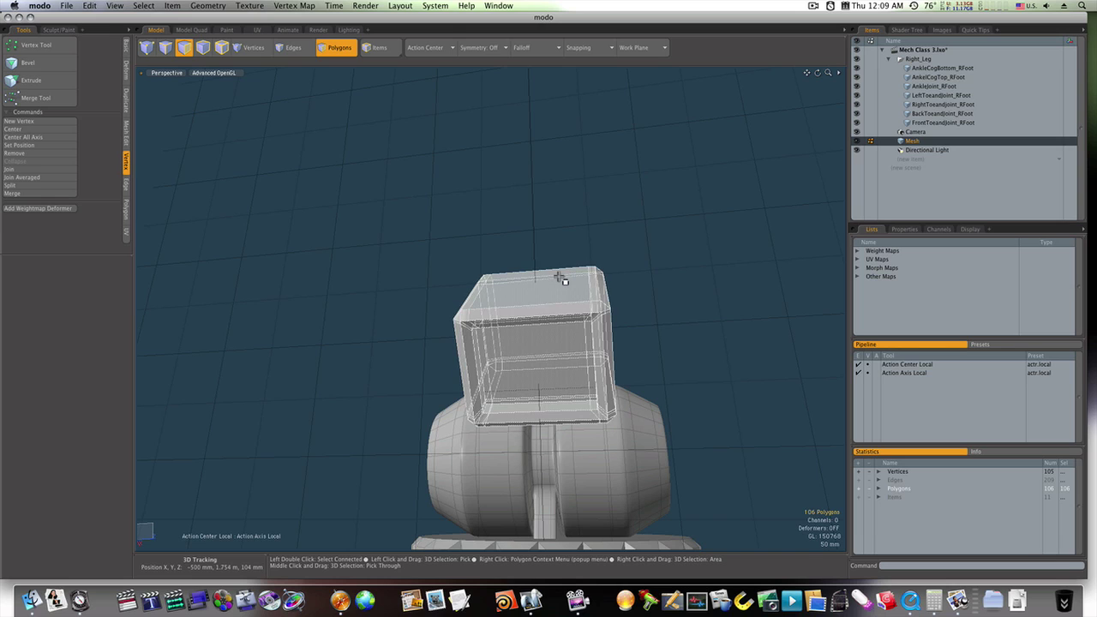
pyautogui.press('r')
pyautogui.moveTo(540, 345); pyautogui.dragTo(571, 360)
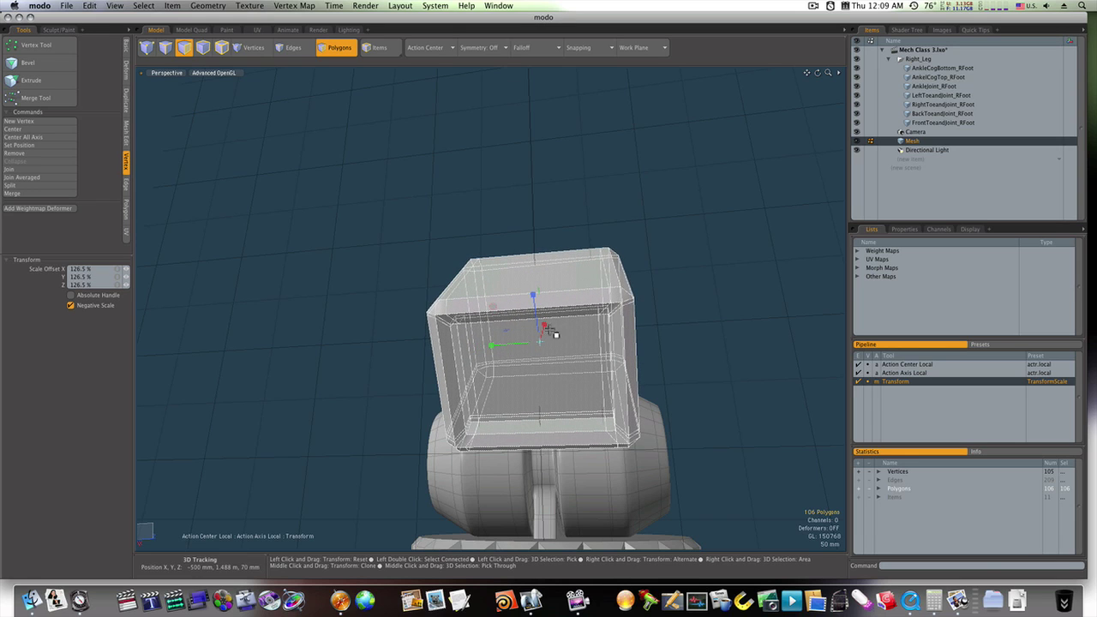
pyautogui.moveTo(538, 322); pyautogui.dragTo(533, 282)
pyautogui.keyDown('alt'); pyautogui.moveTo(605, 324); pyautogui.dragTo(557, 259); pyautogui.keyUp('alt')
pyautogui.press('Escape')
pyautogui.press('Escape')
pyautogui.keyDown('alt'); pyautogui.moveTo(695, 250); pyautogui.dragTo(788, 234); pyautogui.keyUp('alt')
pyautogui.keyDown('alt'); pyautogui.moveTo(693, 267); pyautogui.dragTo(674, 301); pyautogui.keyUp('alt')
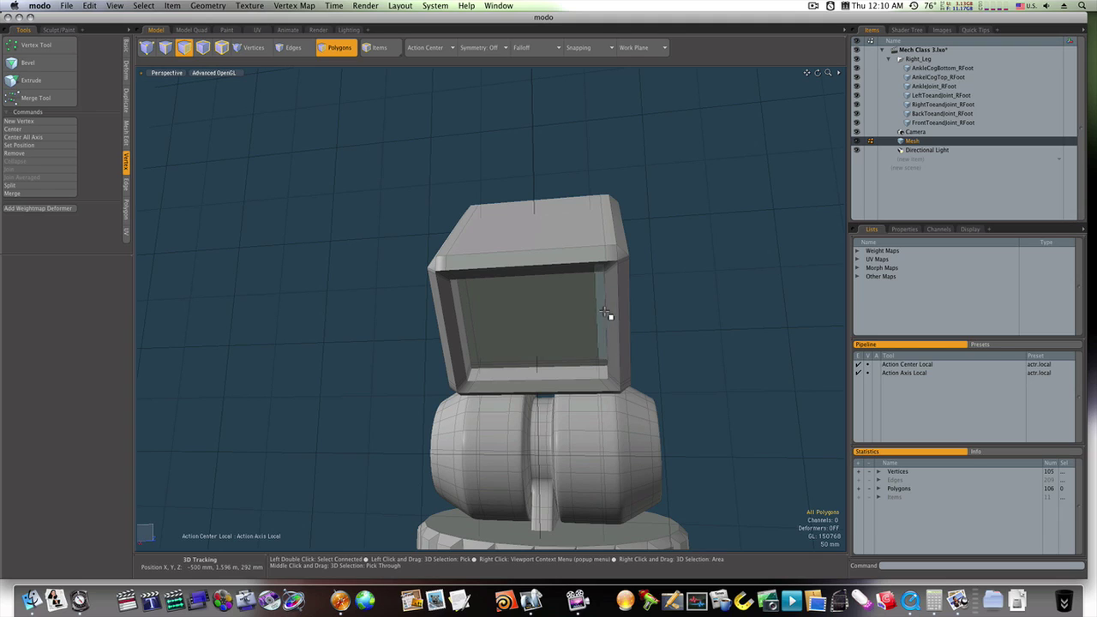
# - Create a 24-sided cylinder along X at the block's recess, with radii of about 372 mm in X and 25 mm in Y and Z
pyautogui.click(127, 46)
pyautogui.click(48, 47)
pyautogui.keyDown('alt'); pyautogui.moveTo(338, 223); pyautogui.dragTo(505, 314); pyautogui.keyUp('alt')
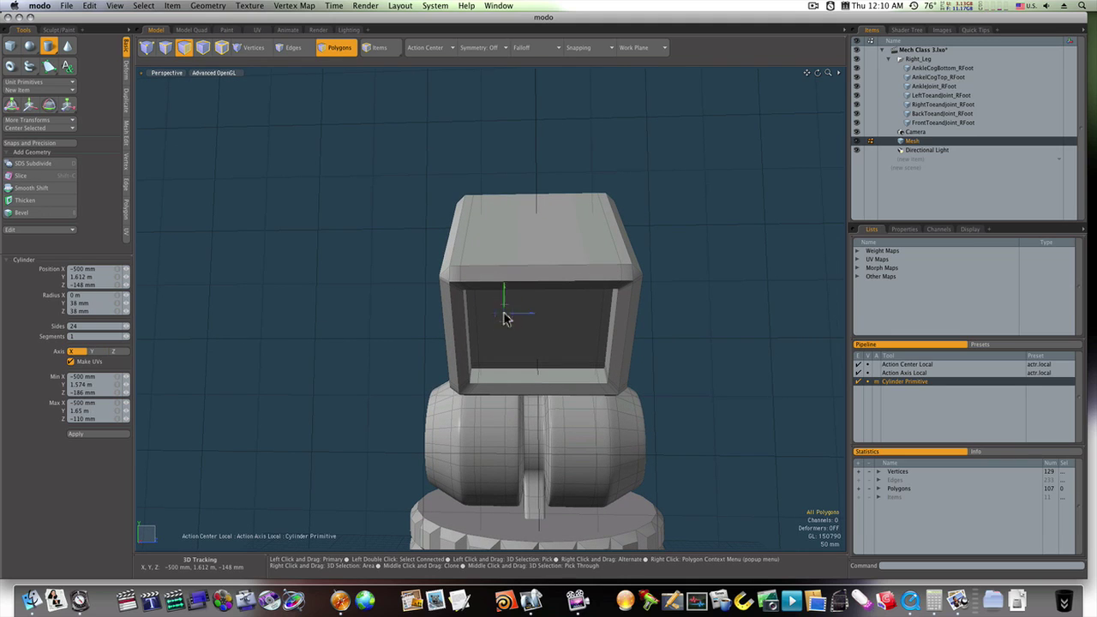
pyautogui.keyDown('alt'); pyautogui.moveTo(505, 317); pyautogui.dragTo(489, 319); pyautogui.keyUp('alt')
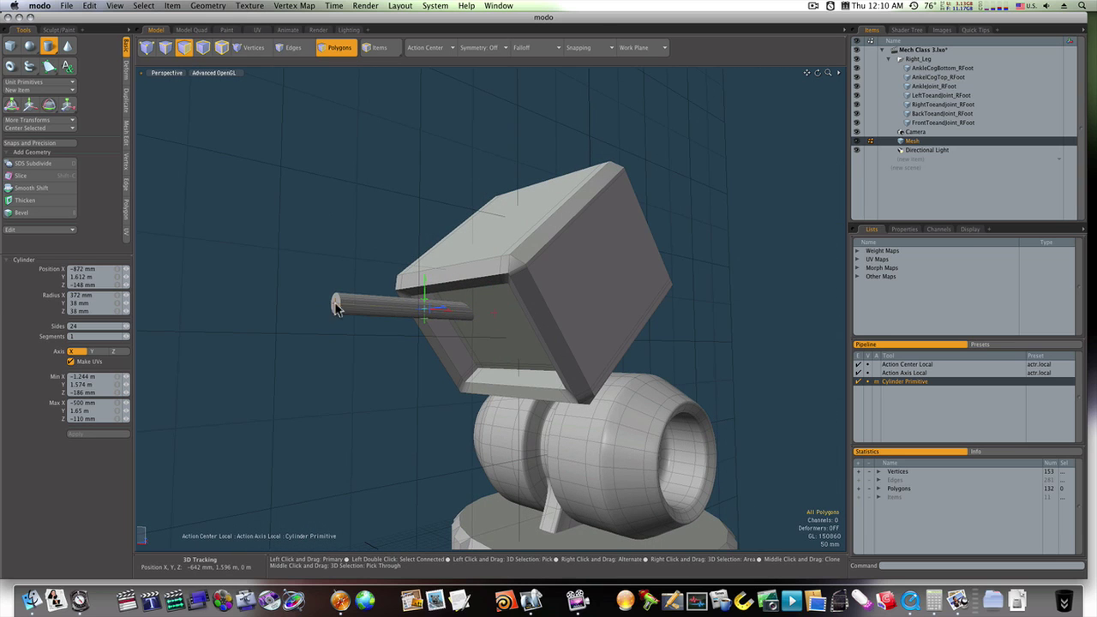
pyautogui.keyDown('alt'); pyautogui.moveTo(337, 310); pyautogui.dragTo(379, 334); pyautogui.keyUp('alt')
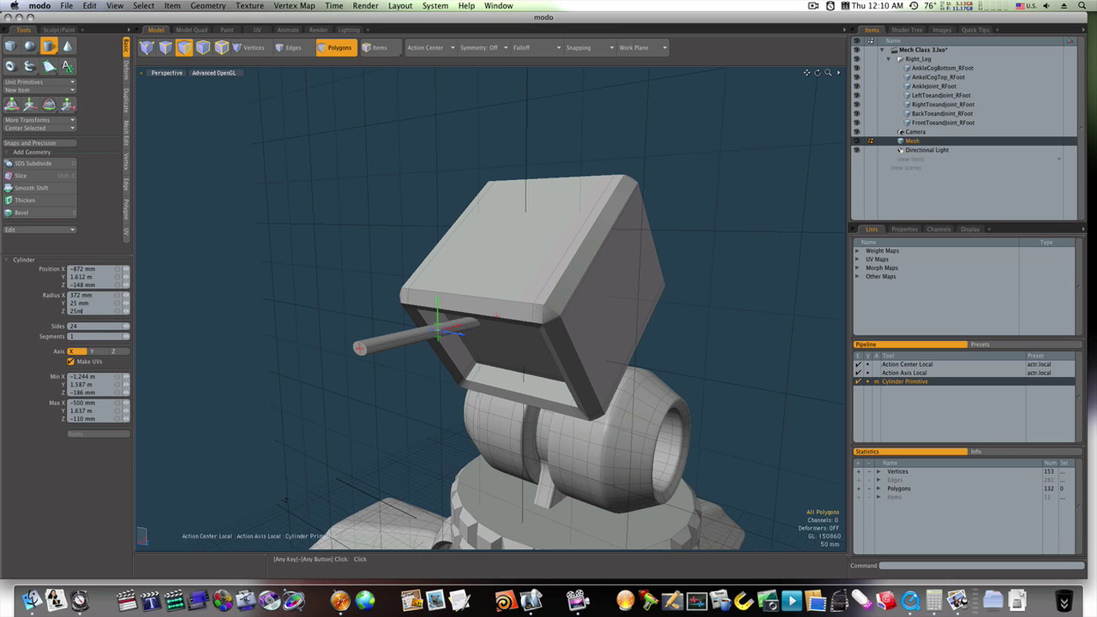
pyautogui.press('space')
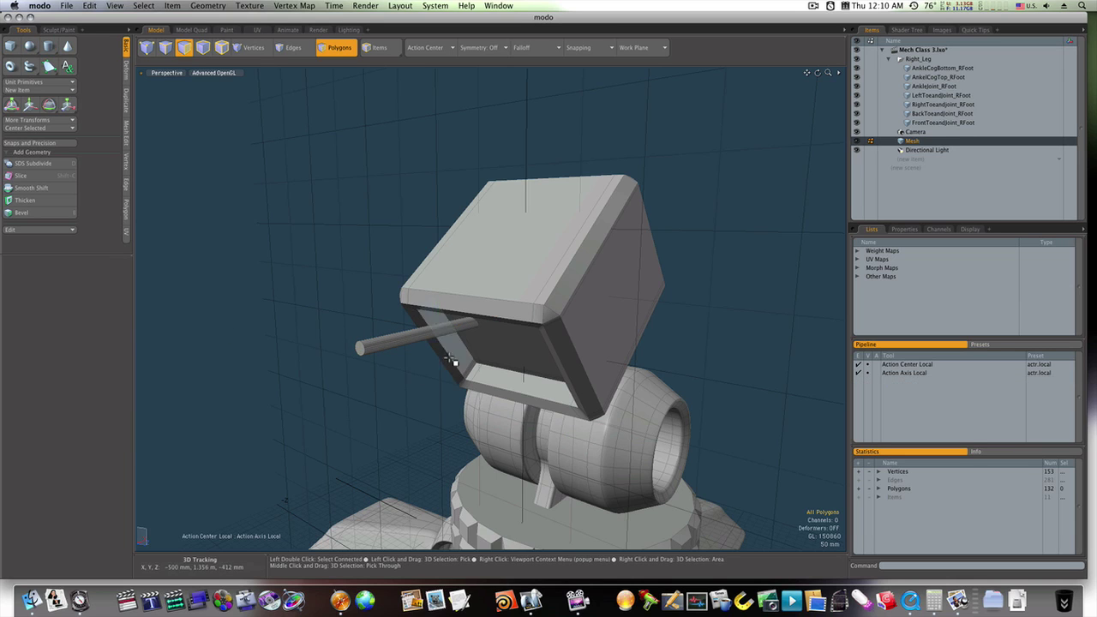
# - Select the whole thin cylinder and move it along its length, outward from the block's recess
pyautogui.scroll(5, 420, 338)
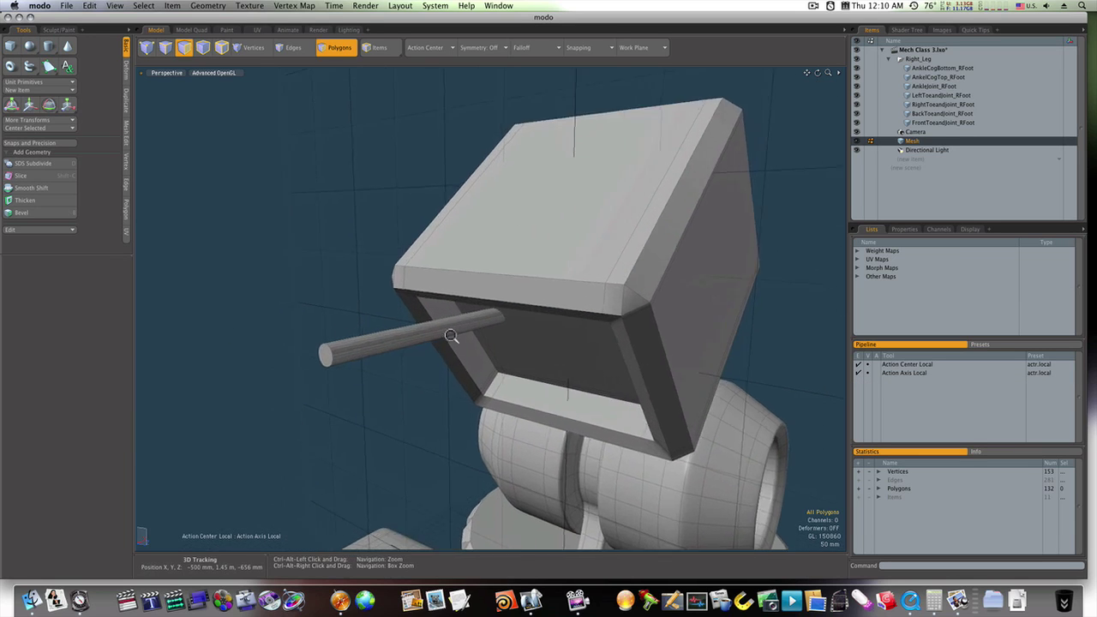
pyautogui.doubleClick(360, 353)
pyautogui.press('w')
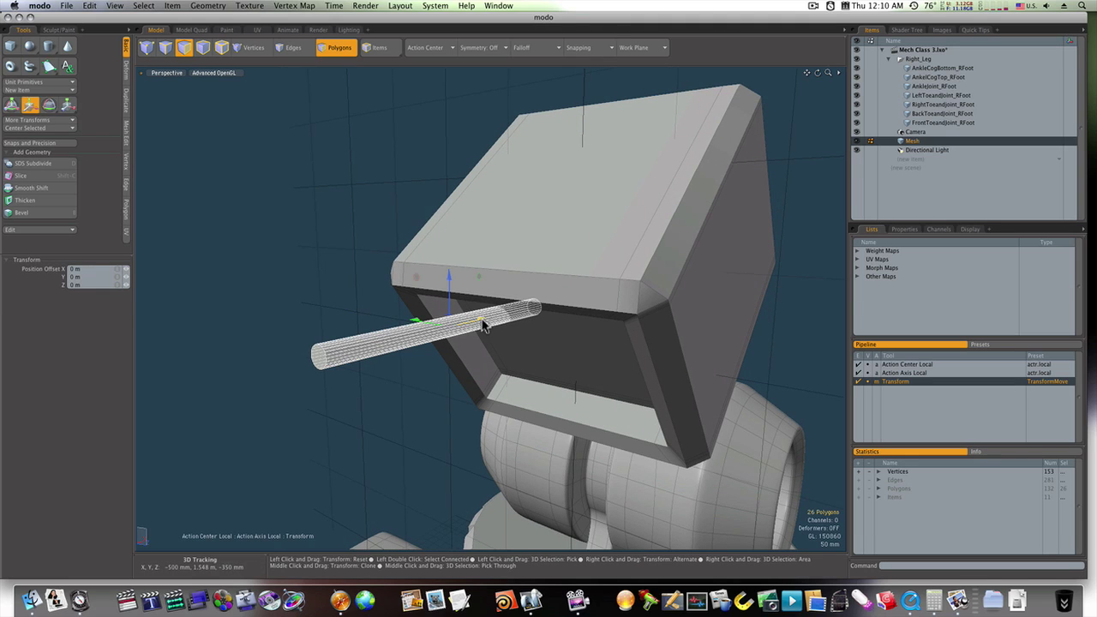
pyautogui.moveTo(483, 324); pyautogui.dragTo(393, 342)
pyautogui.press('space')
pyautogui.scroll(-5, 377, 355)
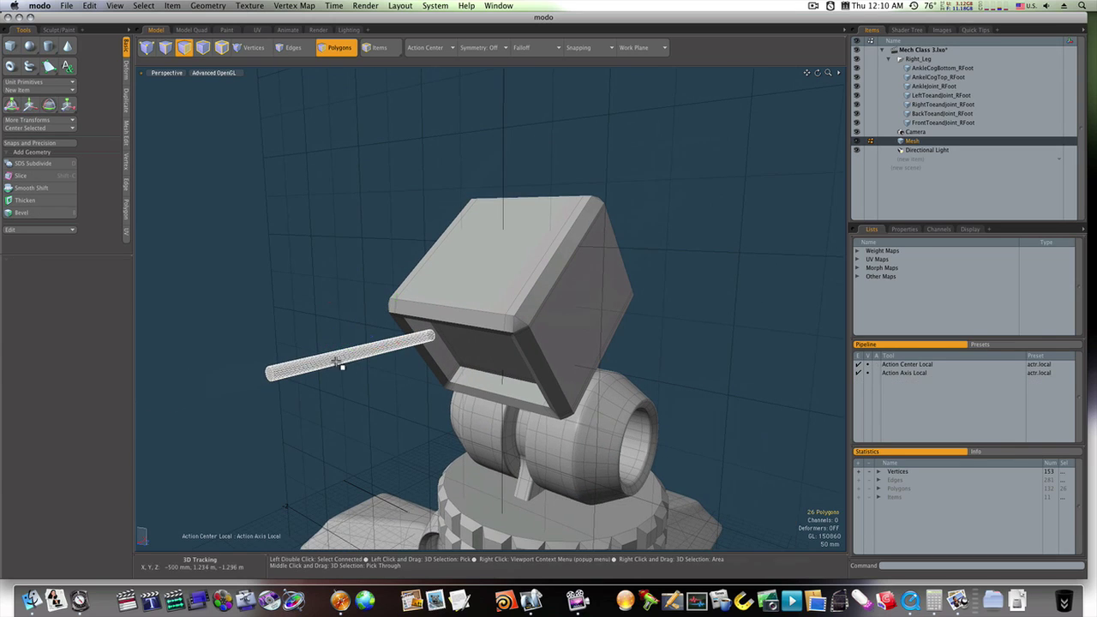
# - Delete the two end caps of the thin cylinder
pyautogui.click(271, 375)
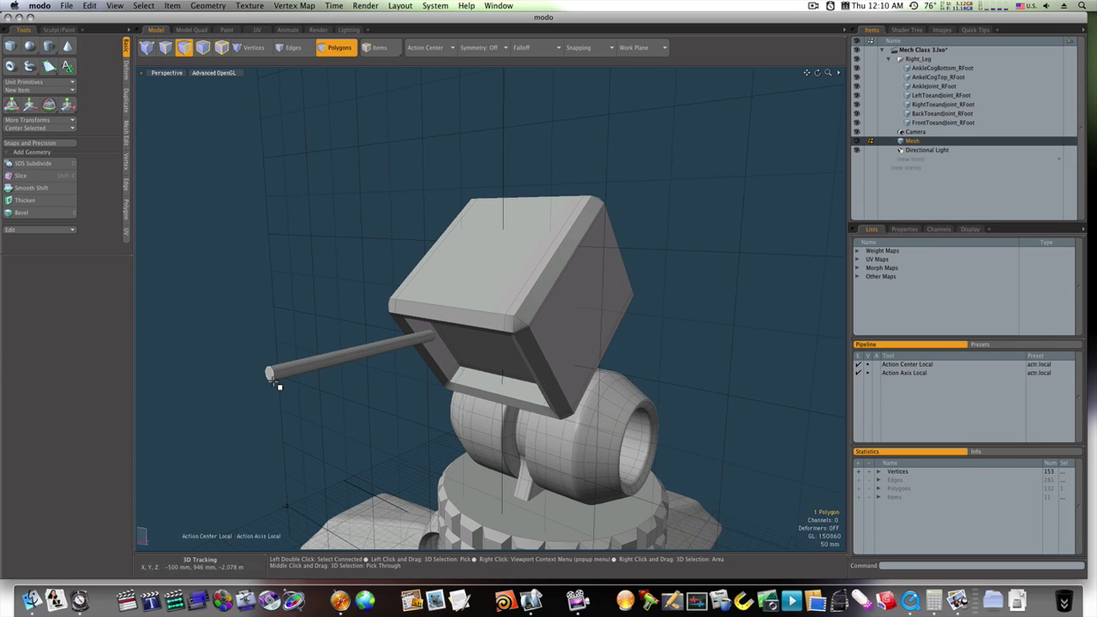
pyautogui.keyDown('alt'); pyautogui.moveTo(393, 352); pyautogui.dragTo(304, 329); pyautogui.keyUp('alt')
pyautogui.scroll(8, 360, 309)
pyautogui.keyDown('alt'); pyautogui.moveTo(694, 442); pyautogui.dragTo(347, 272); pyautogui.keyUp('alt')
pyautogui.click(524, 348)
pyautogui.press('Delete')
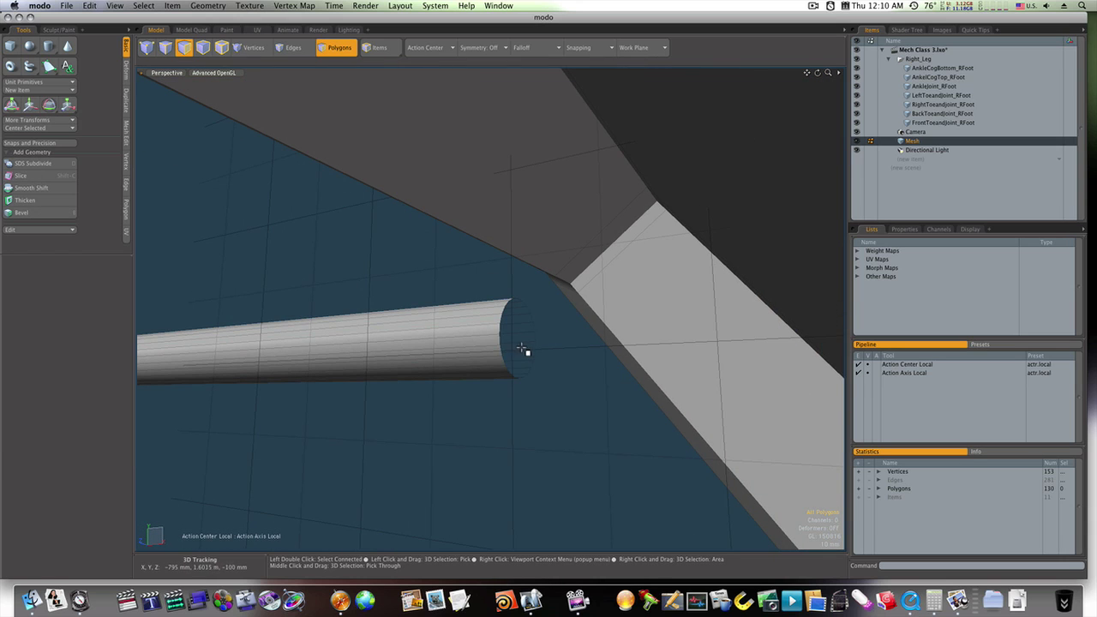
# - Select the lower half of the cylinder's side polygons and delete them to leave a half tube
pyautogui.keyDown('alt'); pyautogui.moveTo(517, 348); pyautogui.dragTo(496, 338); pyautogui.keyUp('alt')
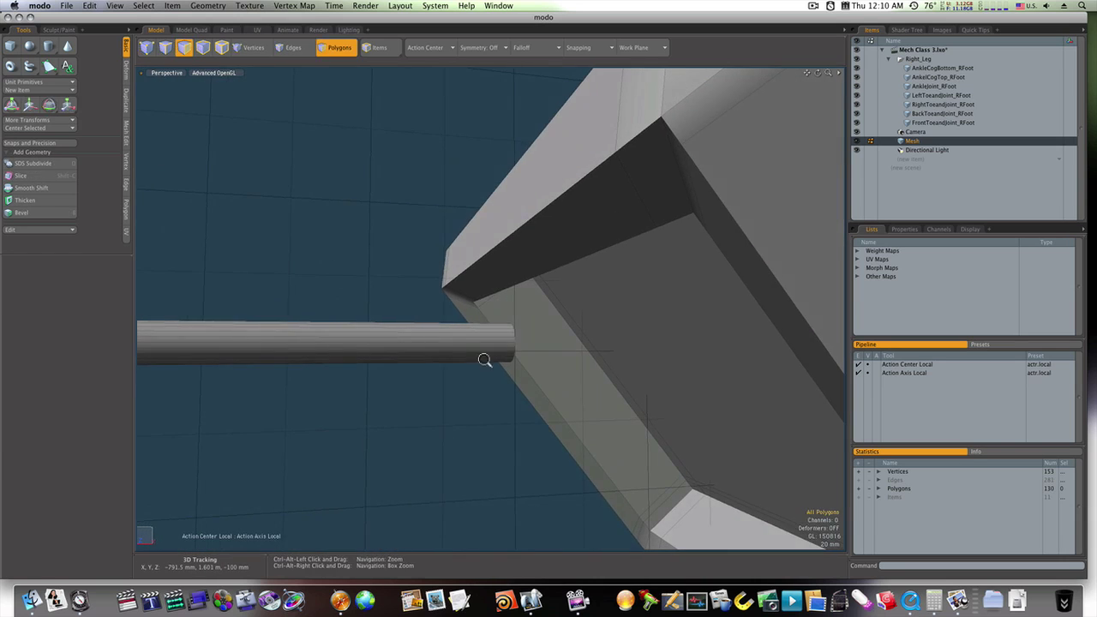
pyautogui.keyDown('ctrl'); pyautogui.keyDown('alt'); pyautogui.moveTo(484, 360); pyautogui.dragTo(443, 363); pyautogui.keyUp('alt'); pyautogui.keyUp('ctrl')
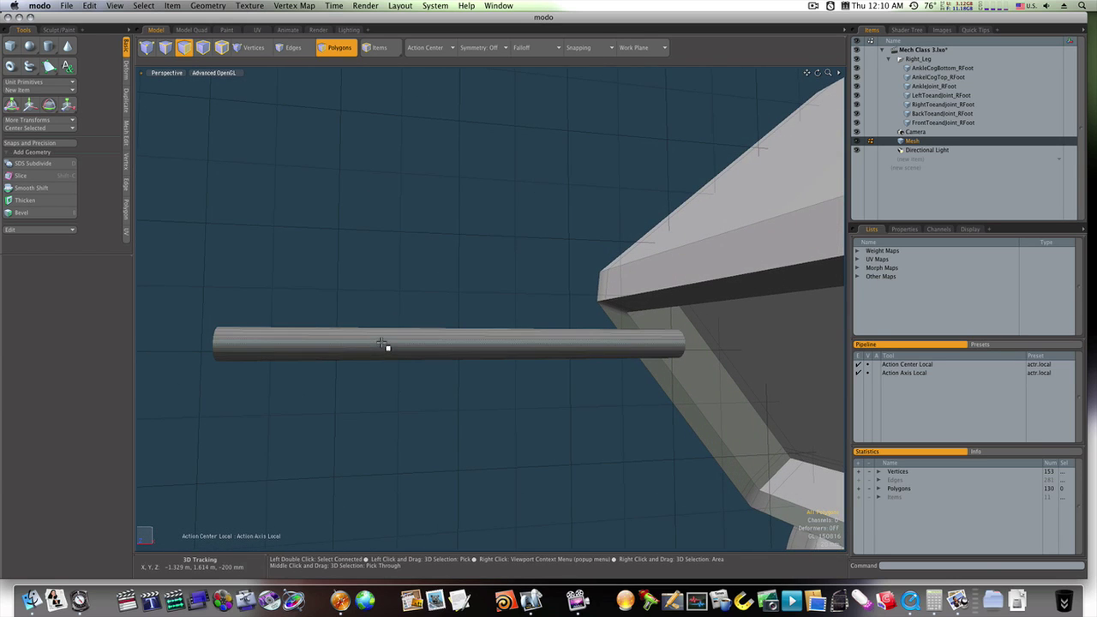
pyautogui.moveTo(381, 343)
pyautogui.mouseDown()
pyautogui.moveTo(404, 369)
pyautogui.moveTo(481, 373)
pyautogui.mouseUp()
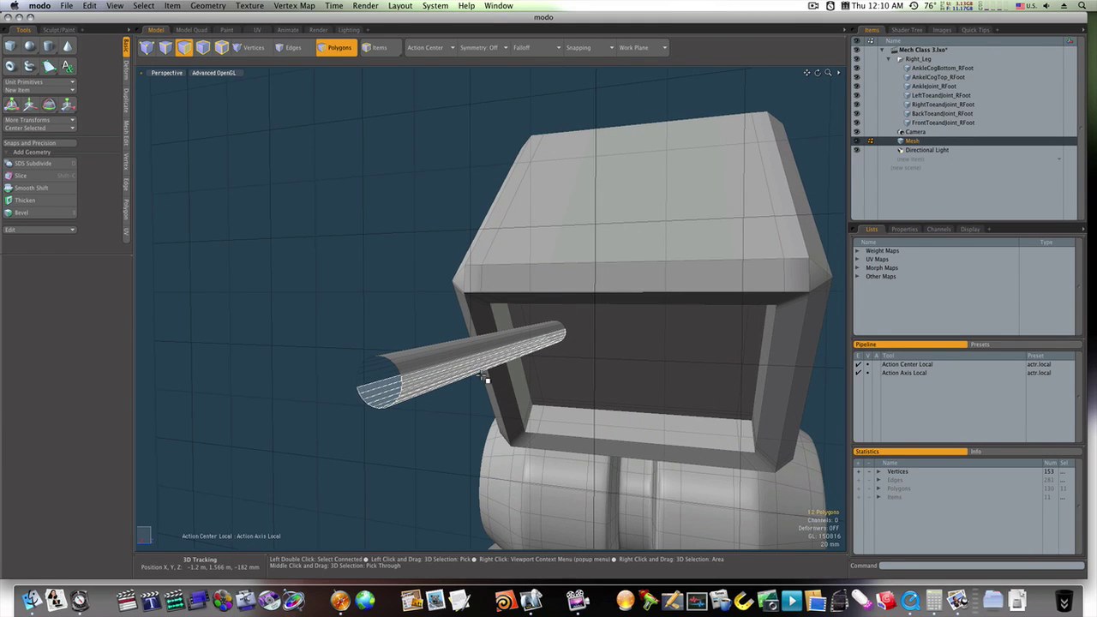
pyautogui.press('Delete')
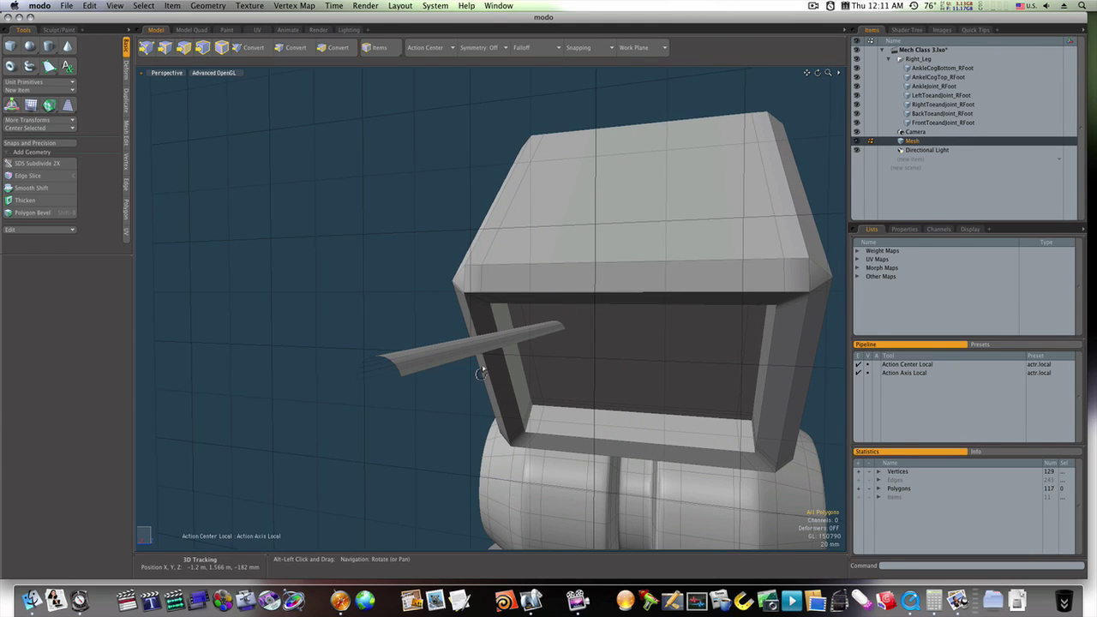
# - Resize the half tube, move it into the block's recess, and rotate it upright
pyautogui.keyDown('alt'); pyautogui.moveTo(478, 372); pyautogui.dragTo(469, 395); pyautogui.keyUp('alt')
pyautogui.doubleClick(469, 394)
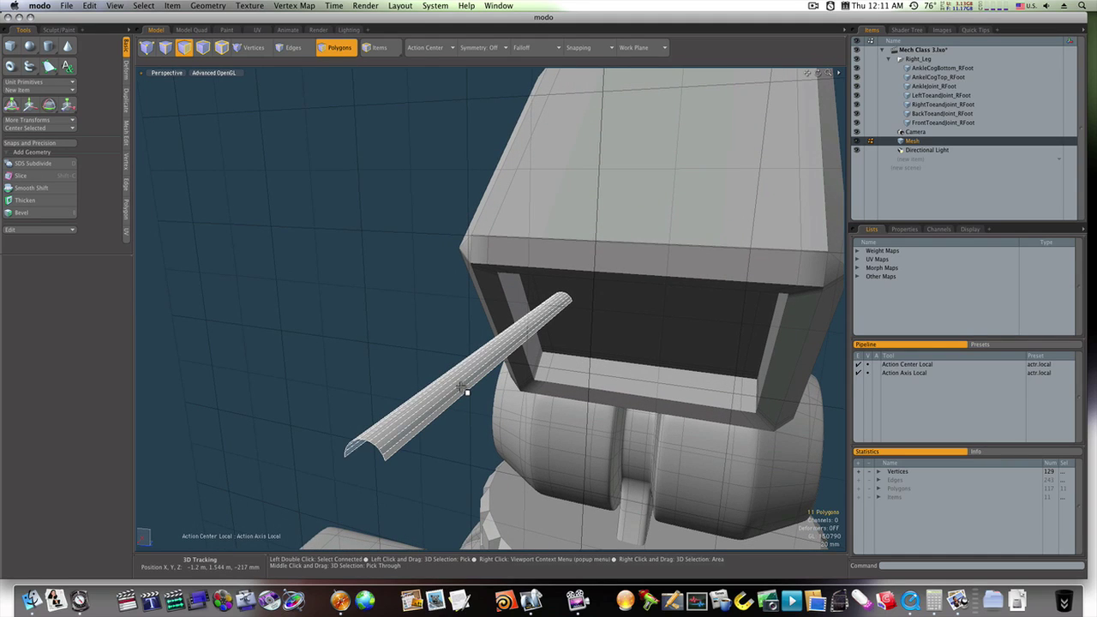
pyautogui.press('r')
pyautogui.moveTo(518, 332); pyautogui.dragTo(615, 330)
pyautogui.press('e')
pyautogui.press('w')
pyautogui.moveTo(489, 343); pyautogui.dragTo(579, 344)
pyautogui.press('e')
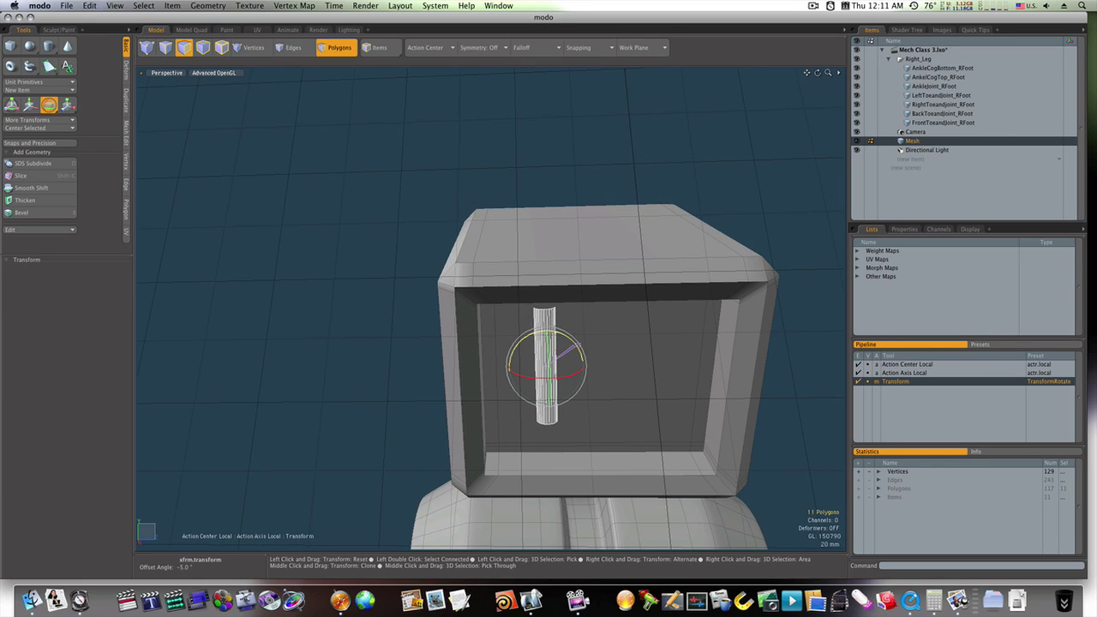
# - Move the half tube beside the recess's side wall and stretch it lengthwise to about 167%
pyautogui.press('w')
pyautogui.moveTo(529, 370); pyautogui.dragTo(483, 371)
pyautogui.press('r')
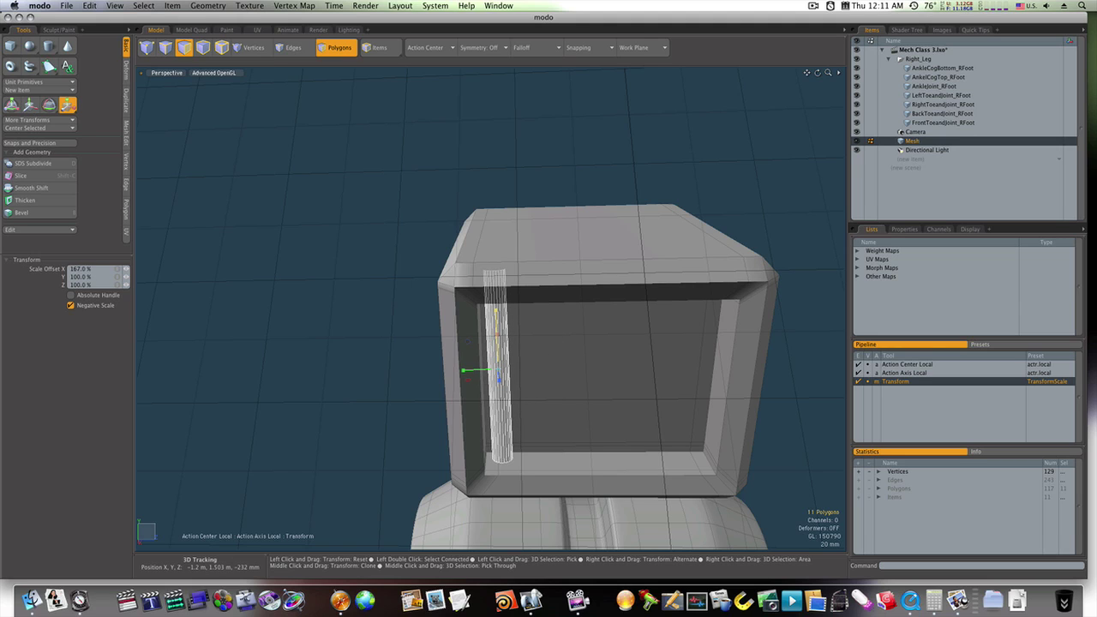
pyautogui.press('q')
pyautogui.click(400, 354)
pyautogui.keyDown('alt'); pyautogui.moveTo(567, 349); pyautogui.dragTo(509, 370); pyautogui.keyUp('alt')
pyautogui.press('3')
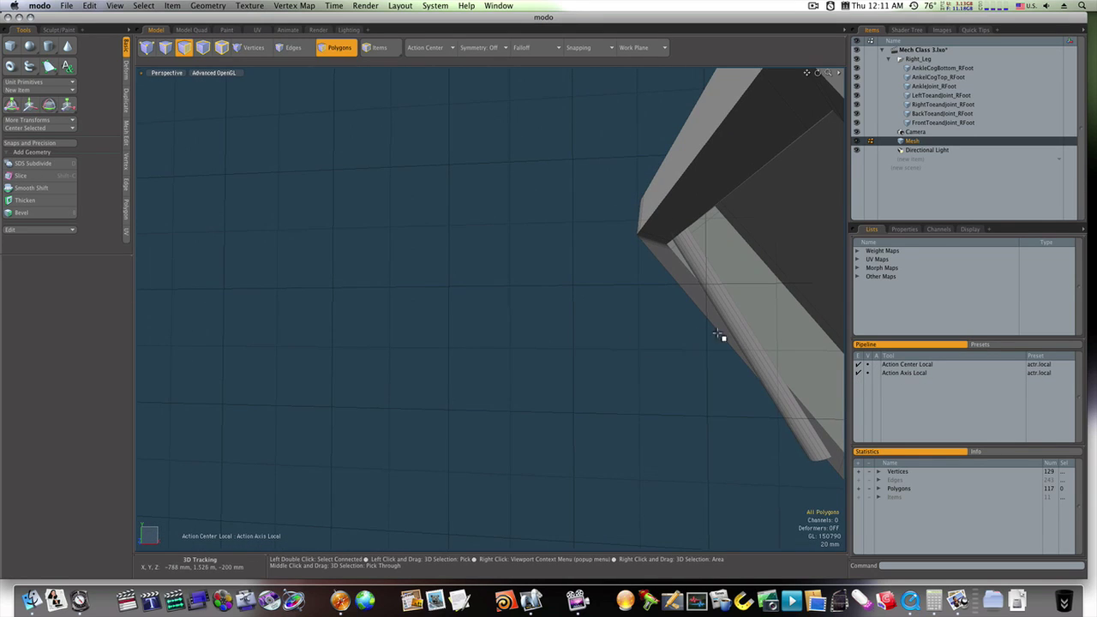
# - Rotate the half tube to match the slant of the recess and adjust its scale
pyautogui.doubleClick(747, 329)
pyautogui.press('e')
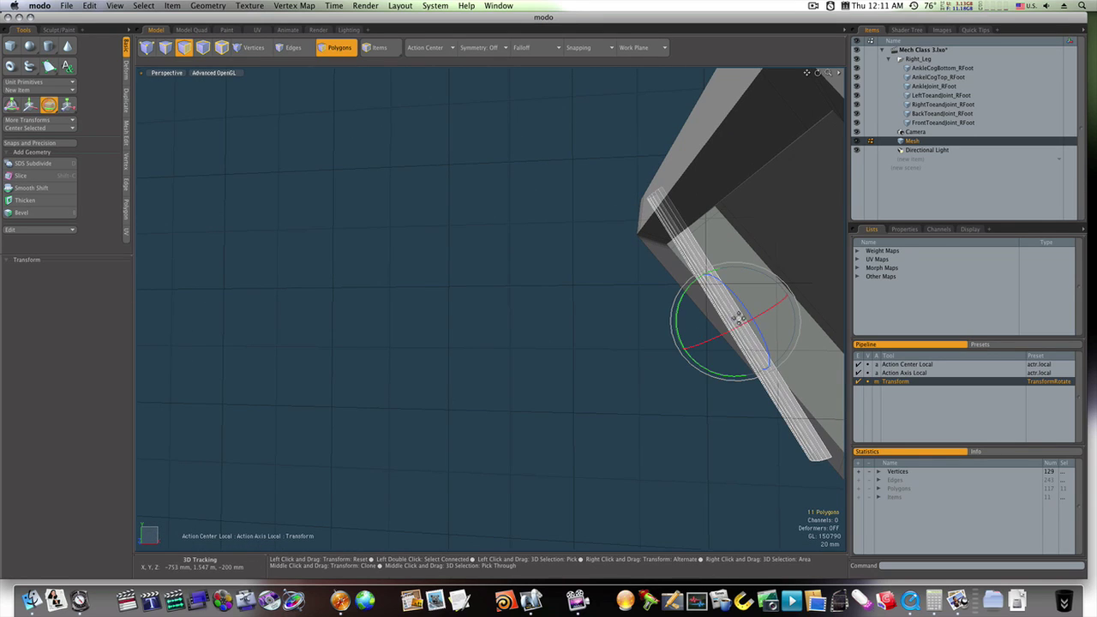
pyautogui.moveTo(690, 290); pyautogui.dragTo(685, 300)
pyautogui.press('r')
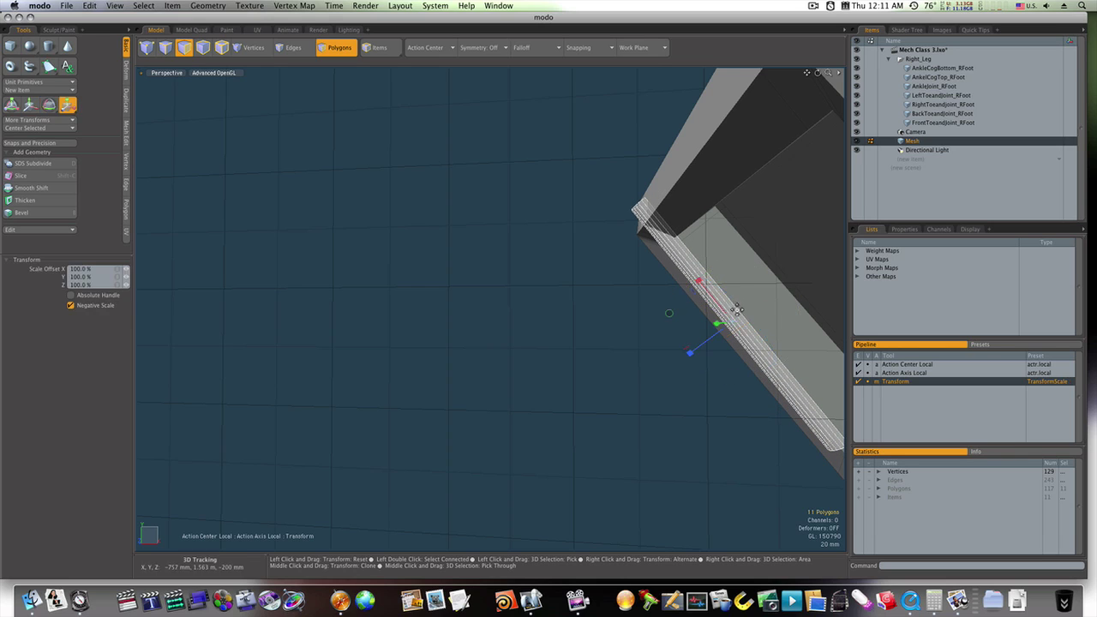
pyautogui.moveTo(701, 352); pyautogui.dragTo(777, 358)
# - Move the half tube deeper into the recess, against its back panel near the side wall
pyautogui.press('w')
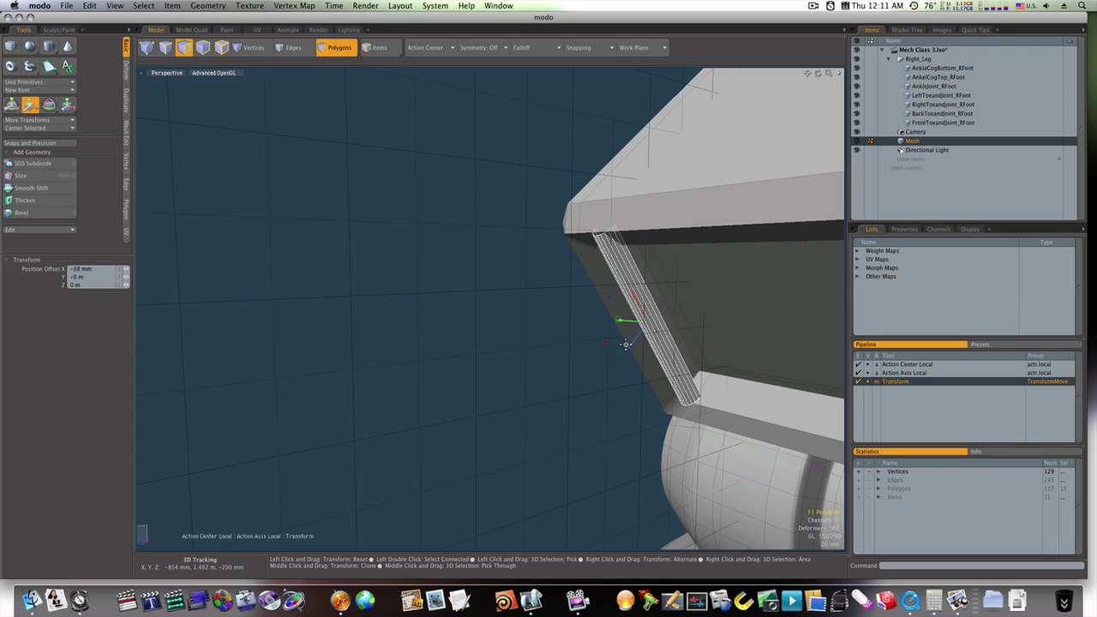
pyautogui.moveTo(630, 351); pyautogui.dragTo(729, 280)
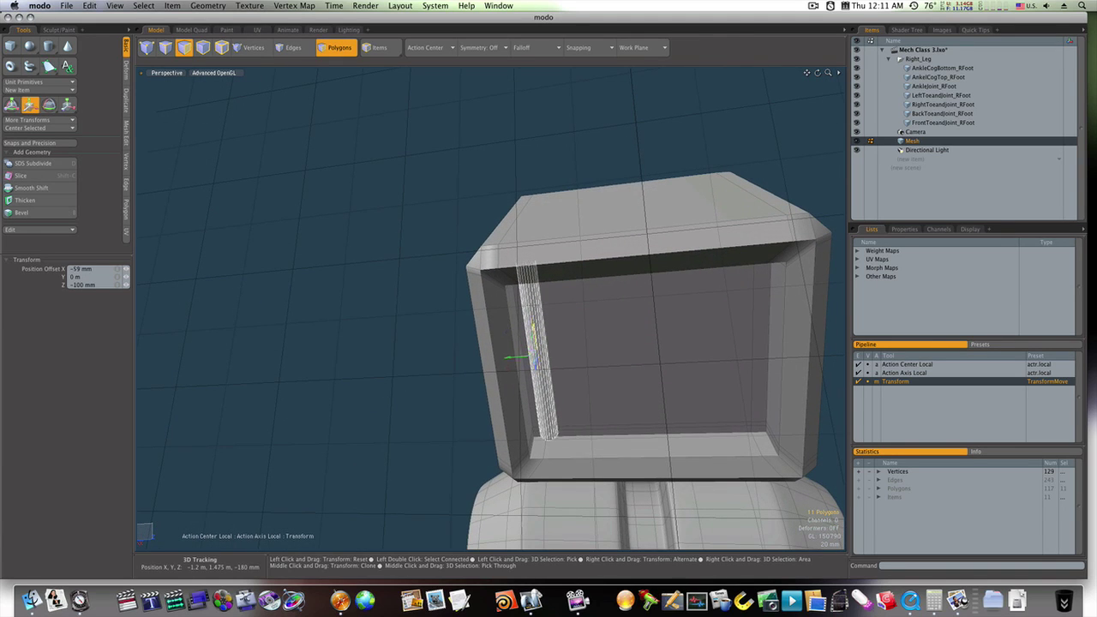
pyautogui.moveTo(517, 366)
pyautogui.mouseDown()
pyautogui.moveTo(524, 340)
pyautogui.moveTo(434, 348)
pyautogui.moveTo(436, 360)
pyautogui.moveTo(514, 347)
pyautogui.moveTo(525, 358)
pyautogui.mouseUp()
pyautogui.press('q')
pyautogui.click(416, 345)
# - Clone the half tube across the recess with 15 clones, offset about -2 mm in Y and 36 mm in Z
pyautogui.doubleClick(528, 361)
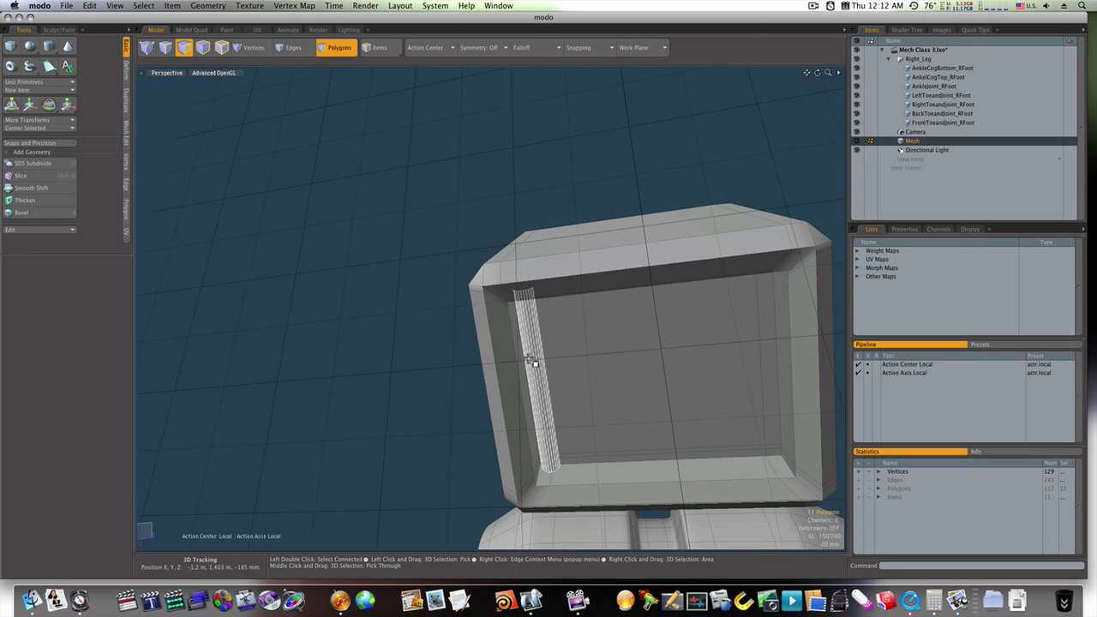
pyautogui.click(127, 102)
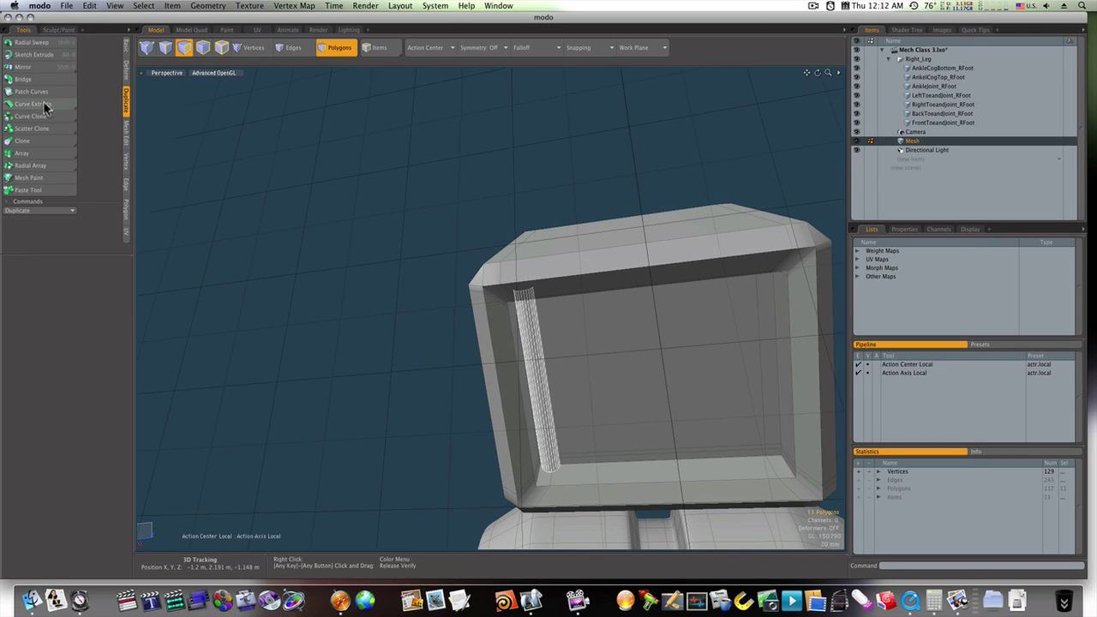
pyautogui.click(26, 142)
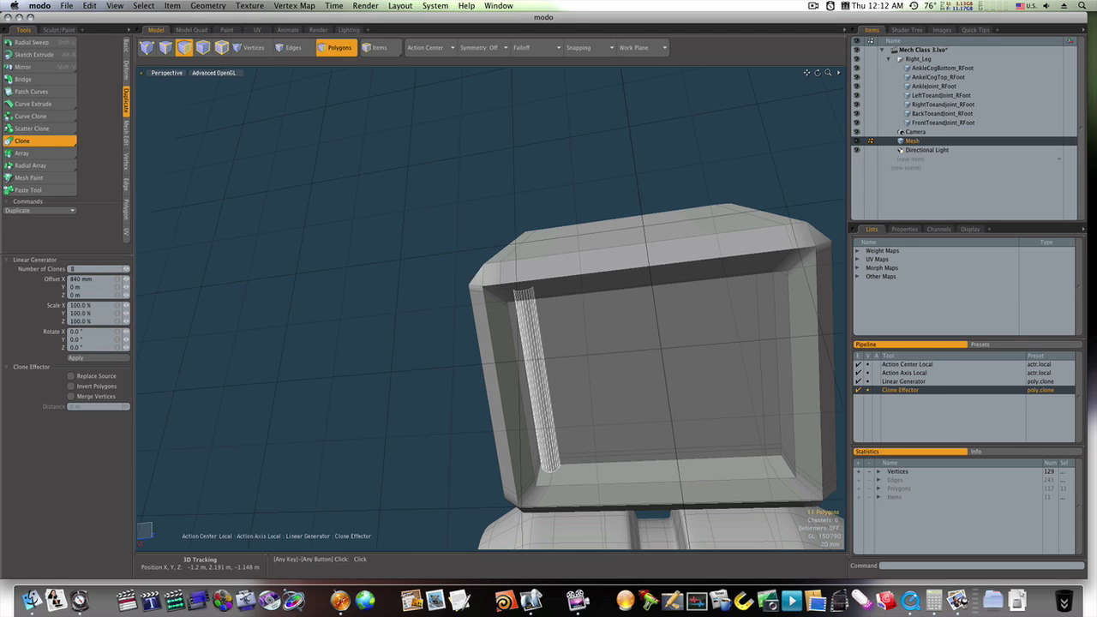
pyautogui.keyDown('alt'); pyautogui.moveTo(620, 380); pyautogui.dragTo(649, 397); pyautogui.keyUp('alt')
pyautogui.click(559, 378)
pyautogui.moveTo(533, 367)
pyautogui.mouseDown()
pyautogui.moveTo(557, 366)
pyautogui.moveTo(520, 372)
pyautogui.mouseUp()
pyautogui.press('q')
pyautogui.click(386, 332)
pyautogui.keyDown('ctrl'); pyautogui.keyDown('alt'); pyautogui.moveTo(441, 345); pyautogui.dragTo(402, 347); pyautogui.keyUp('alt'); pyautogui.keyUp('ctrl')
pyautogui.keyDown('alt'); pyautogui.moveTo(504, 355); pyautogui.dragTo(504, 391); pyautogui.keyUp('alt')
# - Undo the clone placement and space the 15 half-tube clones again across the width of the recess
pyautogui.press('super+z')
pyautogui.press('super+z')
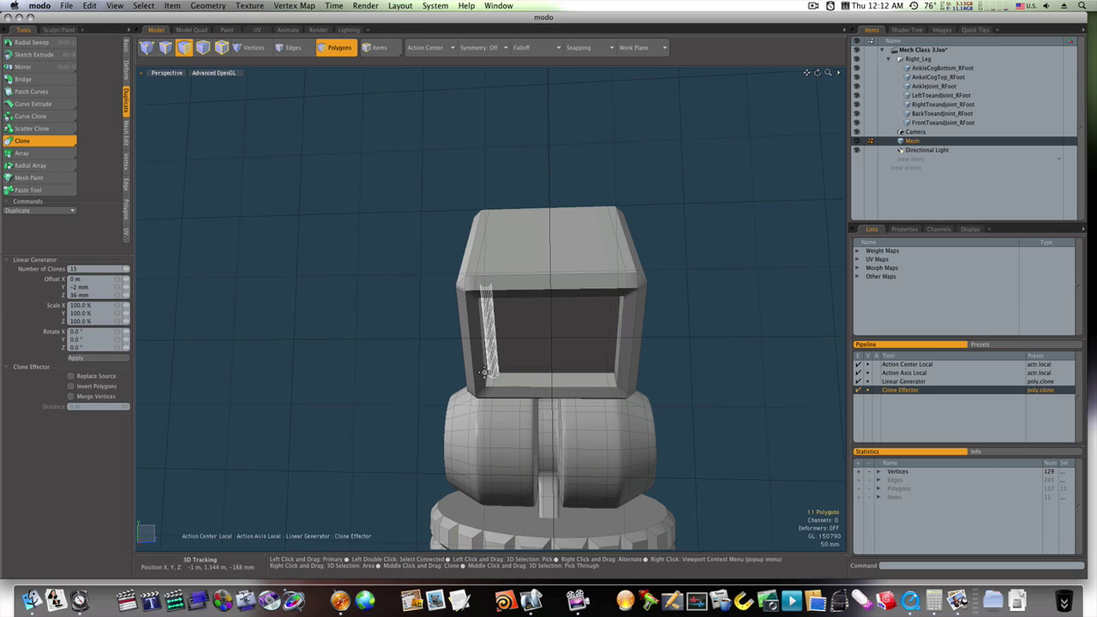
pyautogui.click(485, 332)
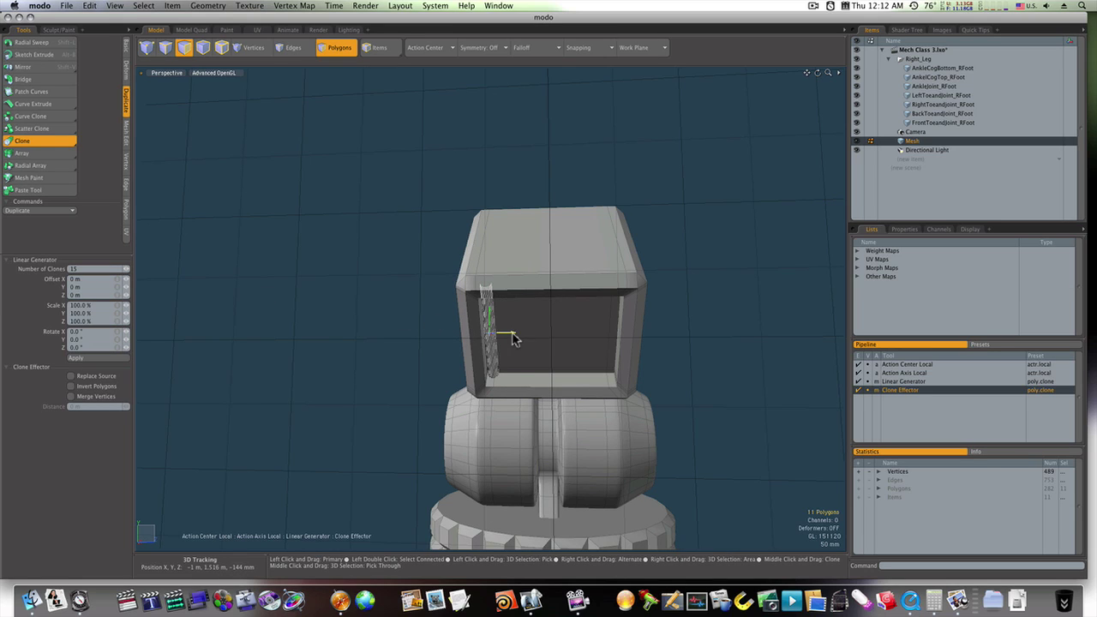
pyautogui.moveTo(484, 331); pyautogui.dragTo(534, 332)
pyautogui.press('space')
# - Select the Right_Leg group with all its foot and ankle meshes and toggle their subdivision
pyautogui.moveTo(681, 321)
pyautogui.keyDown('alt'); pyautogui.mouseDown()
pyautogui.moveTo(644, 311)
pyautogui.moveTo(610, 329)
pyautogui.moveTo(514, 309)
pyautogui.moveTo(362, 203)
pyautogui.moveTo(228, 223)
pyautogui.moveTo(79, 311)
pyautogui.mouseUp(); pyautogui.keyUp('alt')
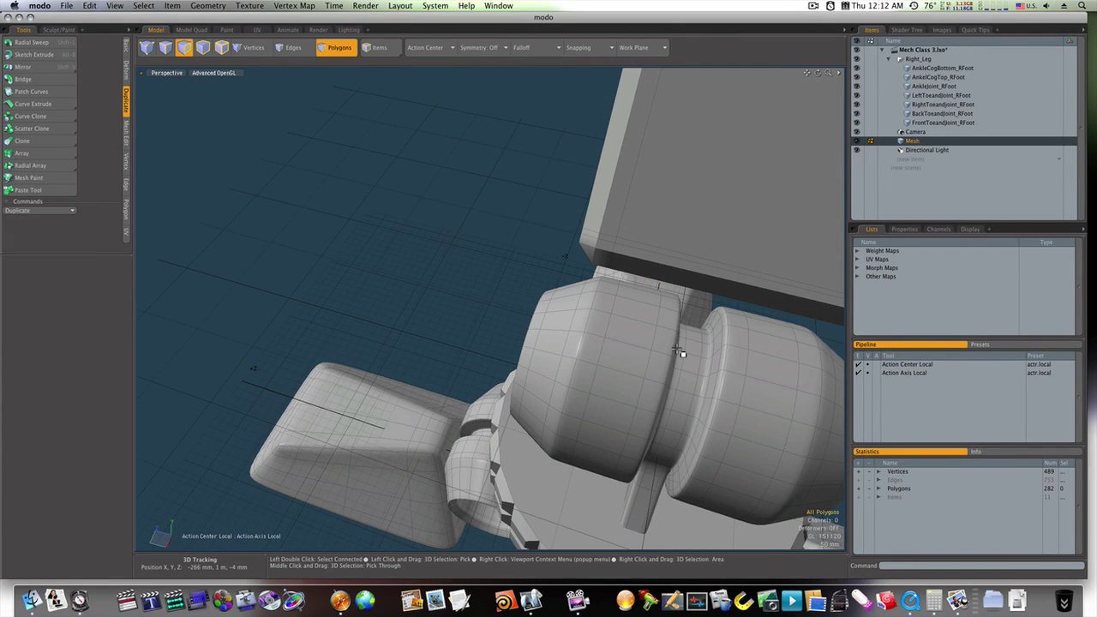
pyautogui.click(946, 60)
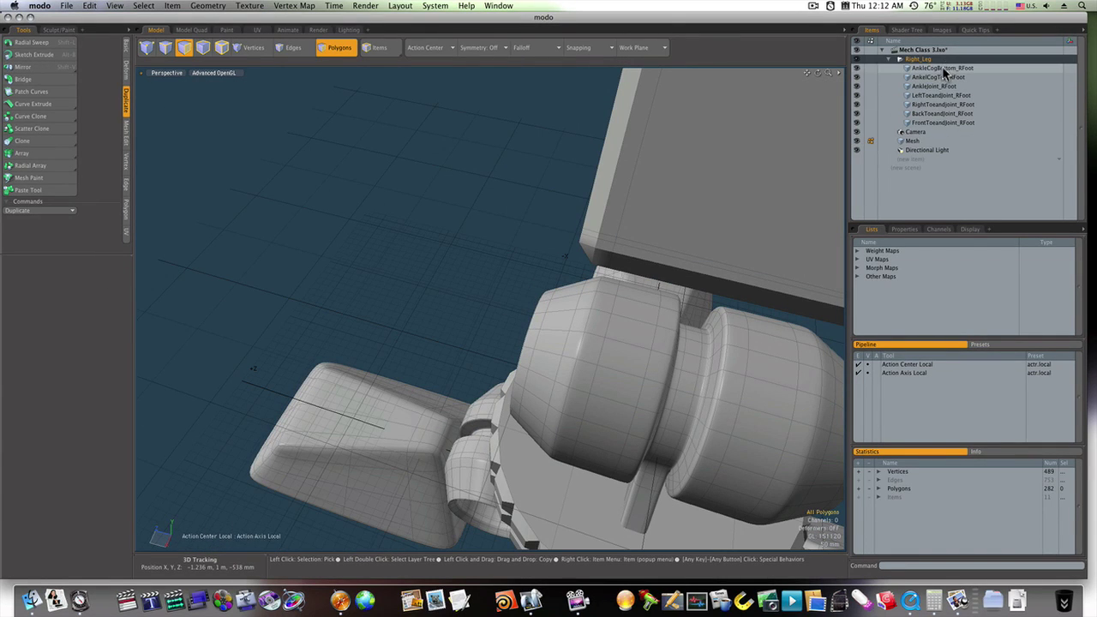
pyautogui.moveTo(943, 69); pyautogui.dragTo(940, 123)
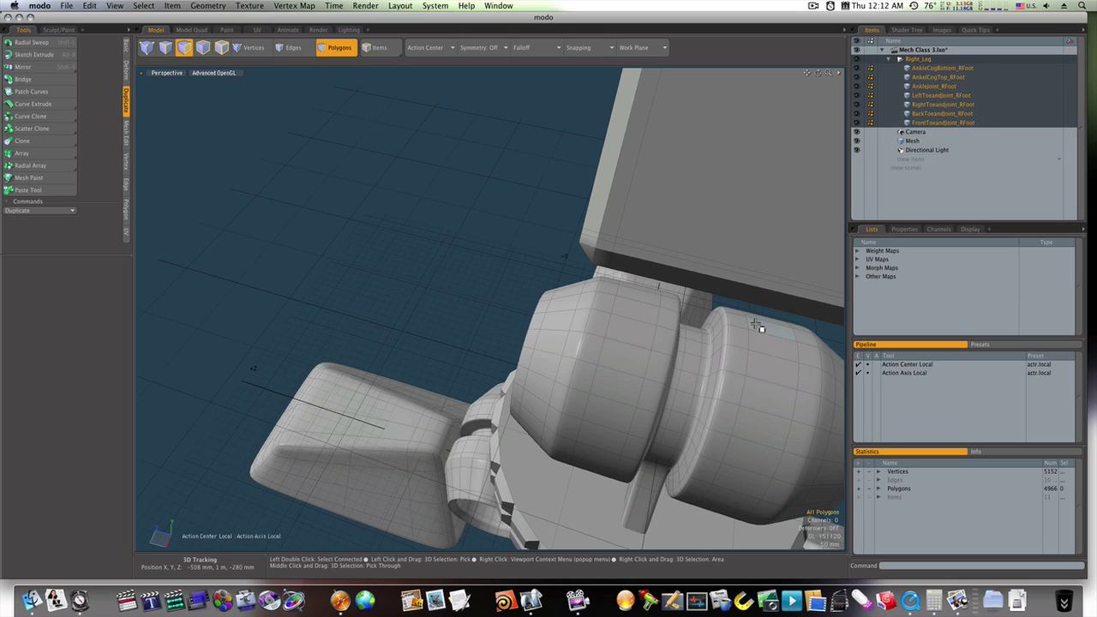
pyautogui.press('Tab')
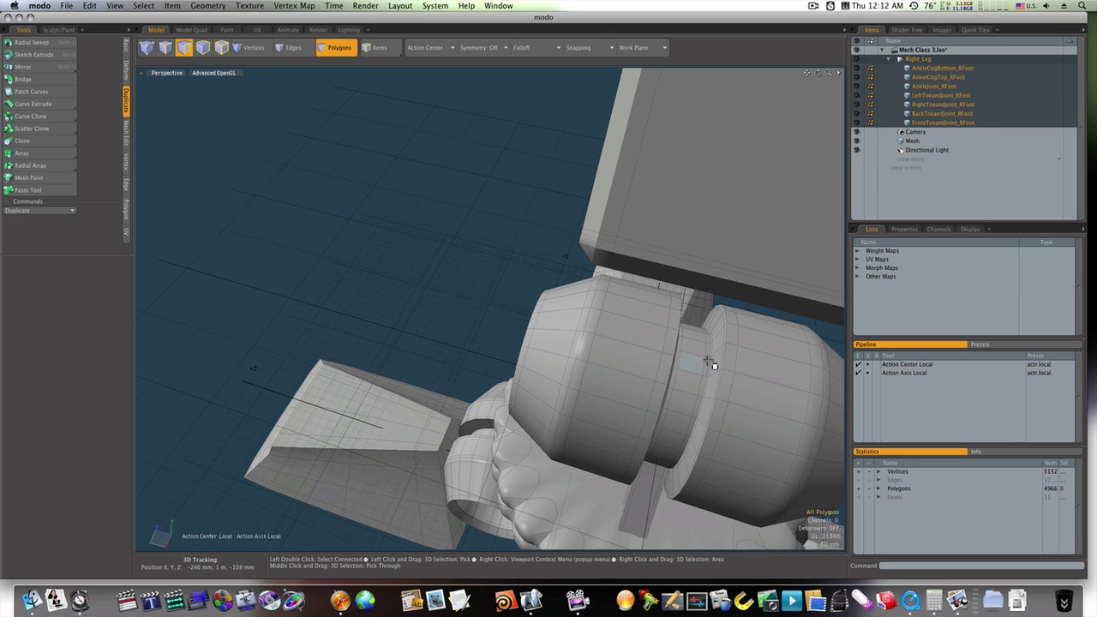
# - Extrude four polygons of the groove between the ankle joint's two barrels upward into a connector reaching the leg block
pyautogui.keyDown('alt'); pyautogui.moveTo(701, 334); pyautogui.dragTo(549, 306); pyautogui.keyUp('alt')
pyautogui.moveTo(332, 265)
pyautogui.keyDown('alt'); pyautogui.mouseDown()
pyautogui.moveTo(318, 284)
pyautogui.moveTo(322, 312)
pyautogui.moveTo(319, 298)
pyautogui.moveTo(377, 309)
pyautogui.moveTo(438, 326)
pyautogui.moveTo(469, 353)
pyautogui.moveTo(541, 351)
pyautogui.moveTo(396, 296)
pyautogui.mouseUp(); pyautogui.keyUp('alt')
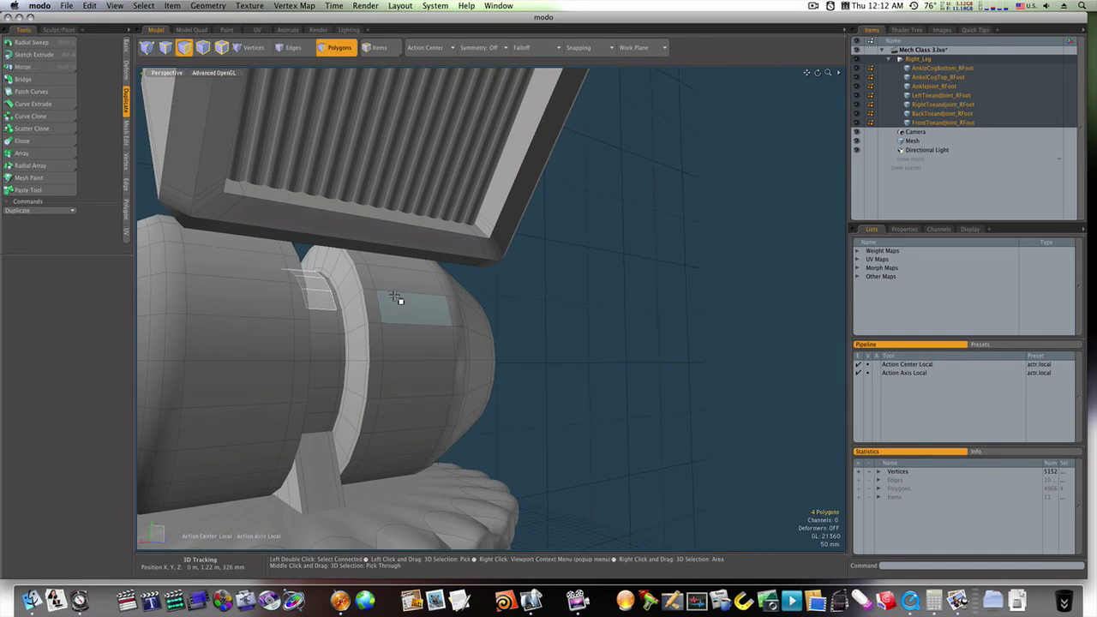
pyautogui.hotkey('shift', 'x')
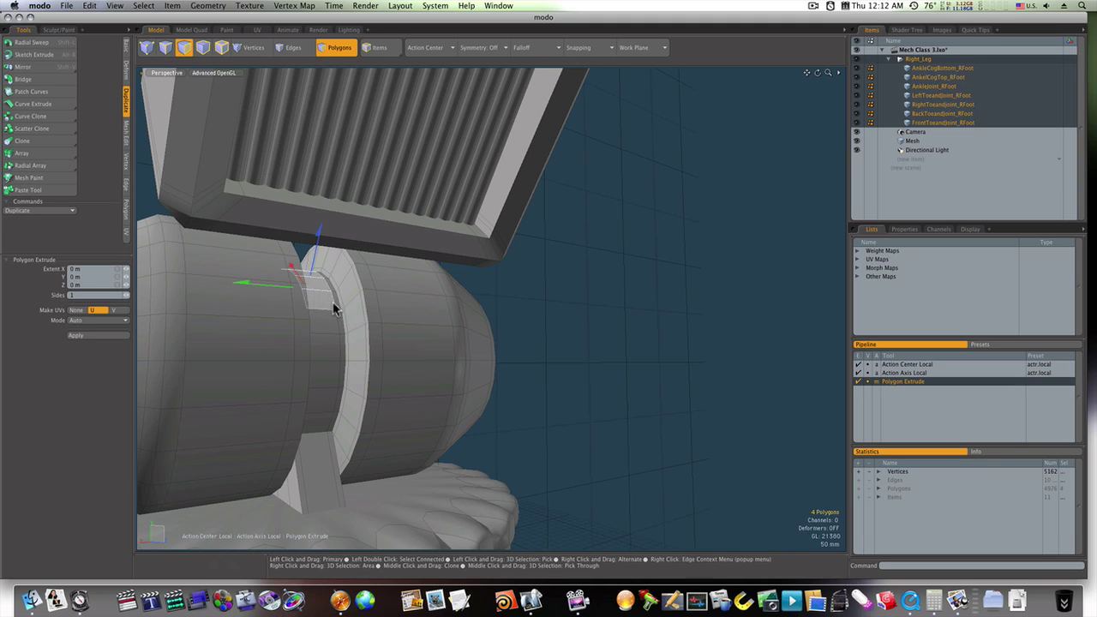
pyautogui.moveTo(317, 229); pyautogui.dragTo(336, 125)
pyautogui.keyDown('alt'); pyautogui.moveTo(309, 203); pyautogui.dragTo(447, 245); pyautogui.keyUp('alt')
pyautogui.press('space')
# - Move the leg block mesh down toward the ankle joint so it overlaps the end of the extruded connector
pyautogui.click(964, 140)
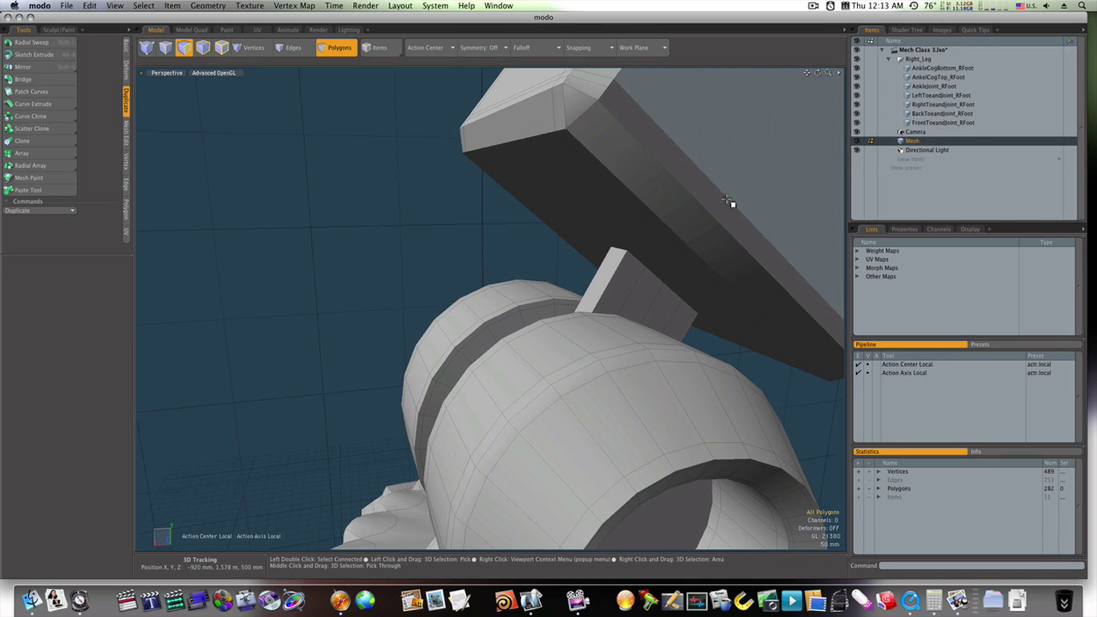
pyautogui.press('w')
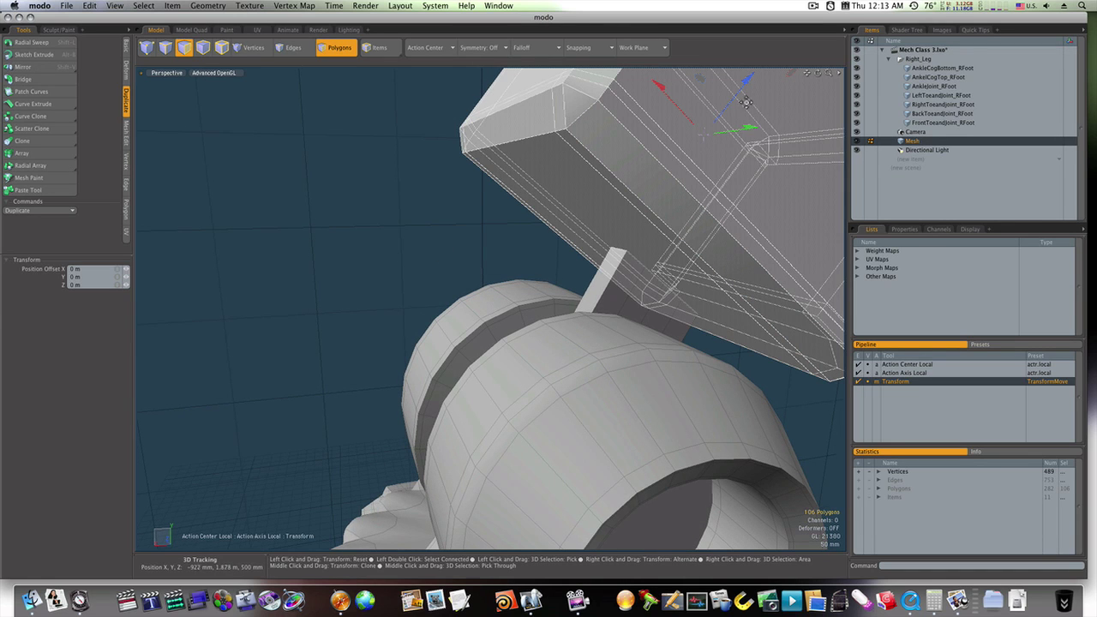
pyautogui.moveTo(739, 97); pyautogui.dragTo(725, 109)
pyautogui.press('space')
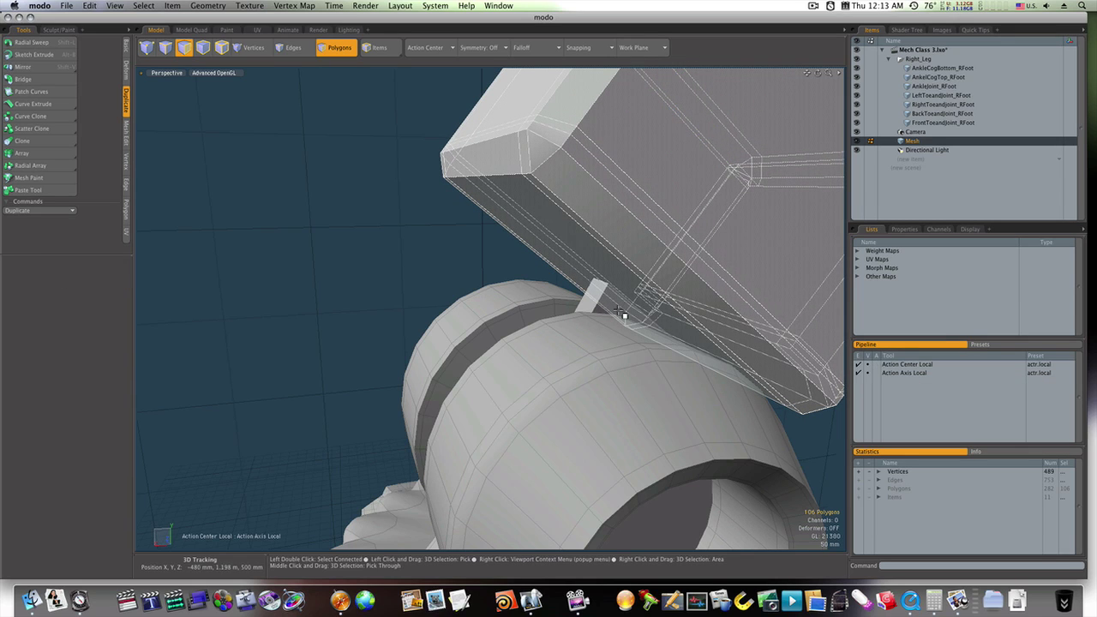
# - Loop Slice the connector in the foot and ankle meshes with two symmetric cuts at 2%
pyautogui.click(938, 68)
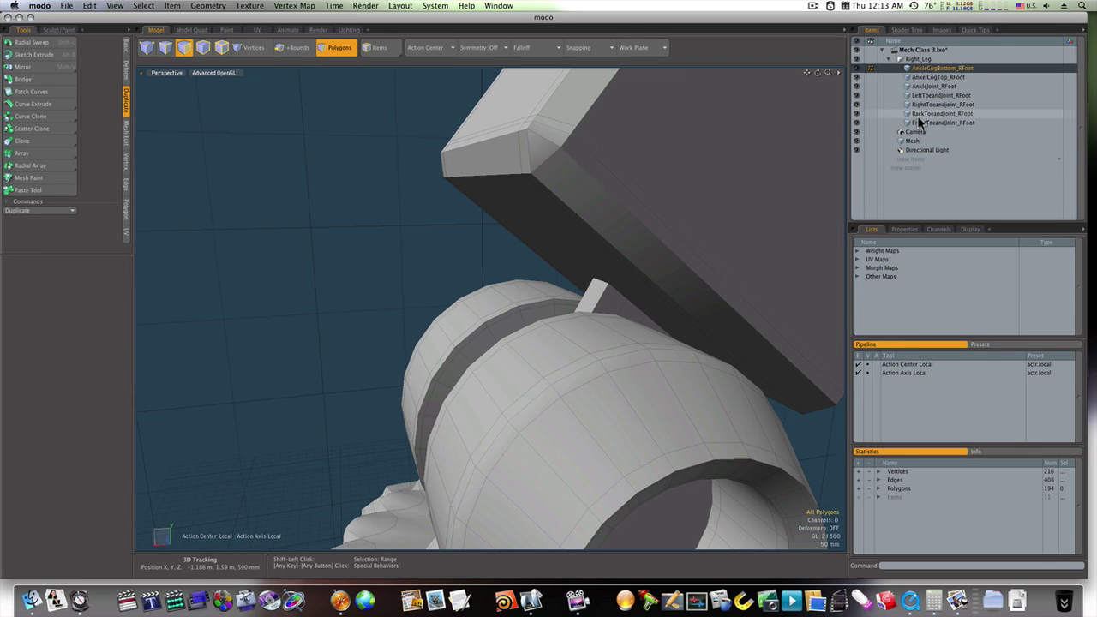
pyautogui.keyDown('shift'); pyautogui.click(917, 114); pyautogui.keyUp('shift')
pyautogui.keyDown('shift'); pyautogui.click(917, 122); pyautogui.keyUp('shift')
pyautogui.click(620, 310)
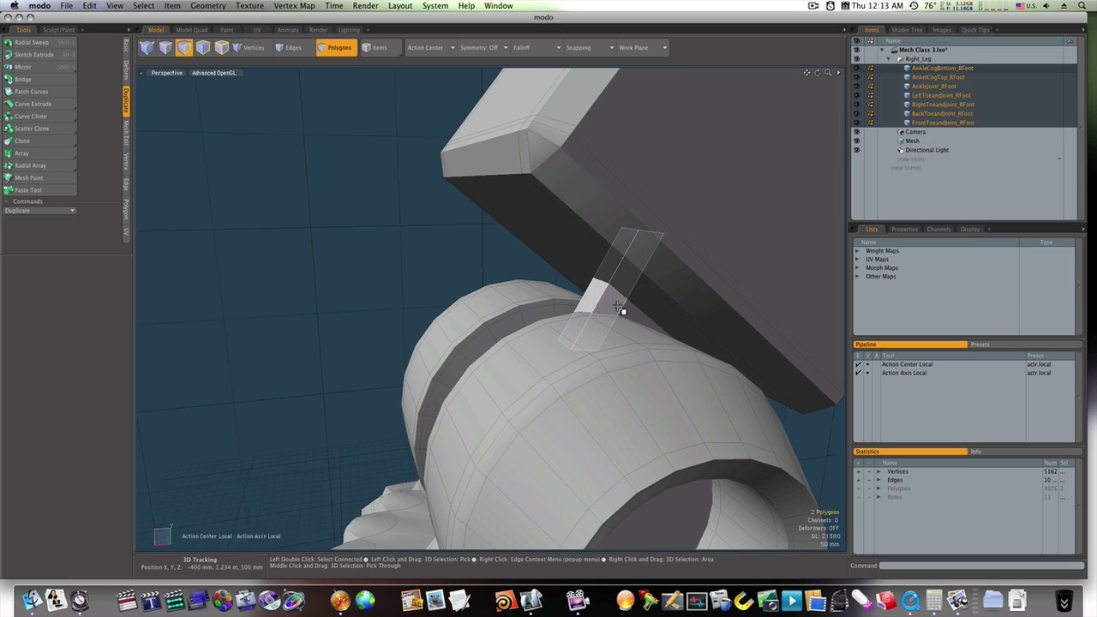
pyautogui.hotkey('alt', 'c')
pyautogui.click(617, 307)
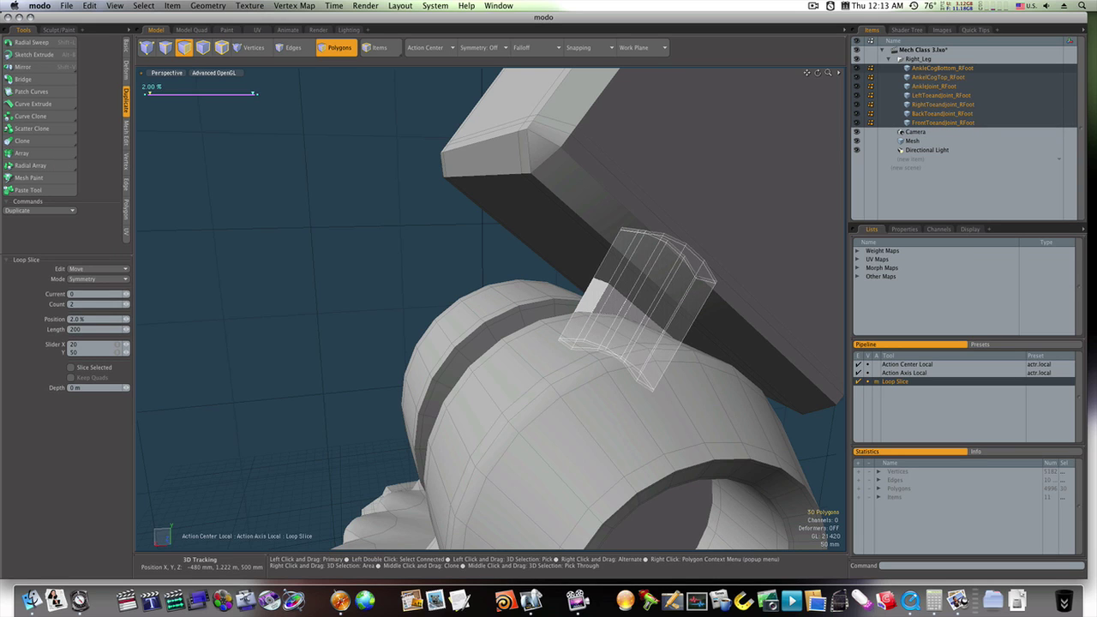
pyautogui.press('space')
pyautogui.click(404, 259)
# - Turn on subdivision smoothing for the foot and ankle meshes and for the leg block mesh
pyautogui.keyDown('ctrl'); pyautogui.keyDown('alt'); pyautogui.moveTo(531, 276); pyautogui.dragTo(507, 283); pyautogui.keyUp('alt'); pyautogui.keyUp('ctrl')
pyautogui.press('Tab')
pyautogui.scroll(-5, 516, 288)
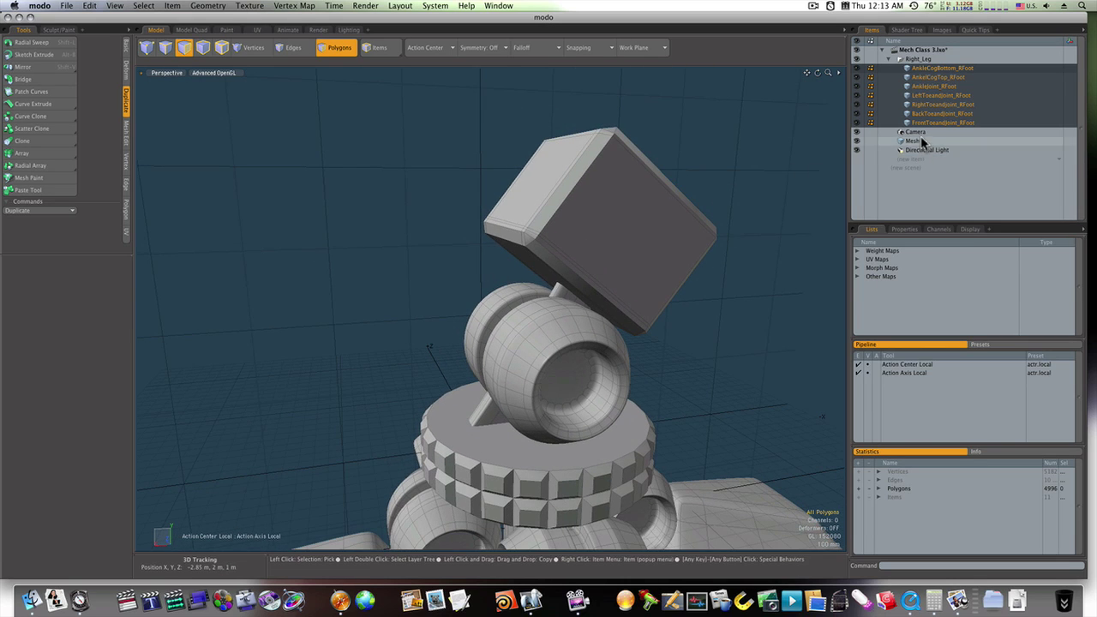
pyautogui.click(913, 140)
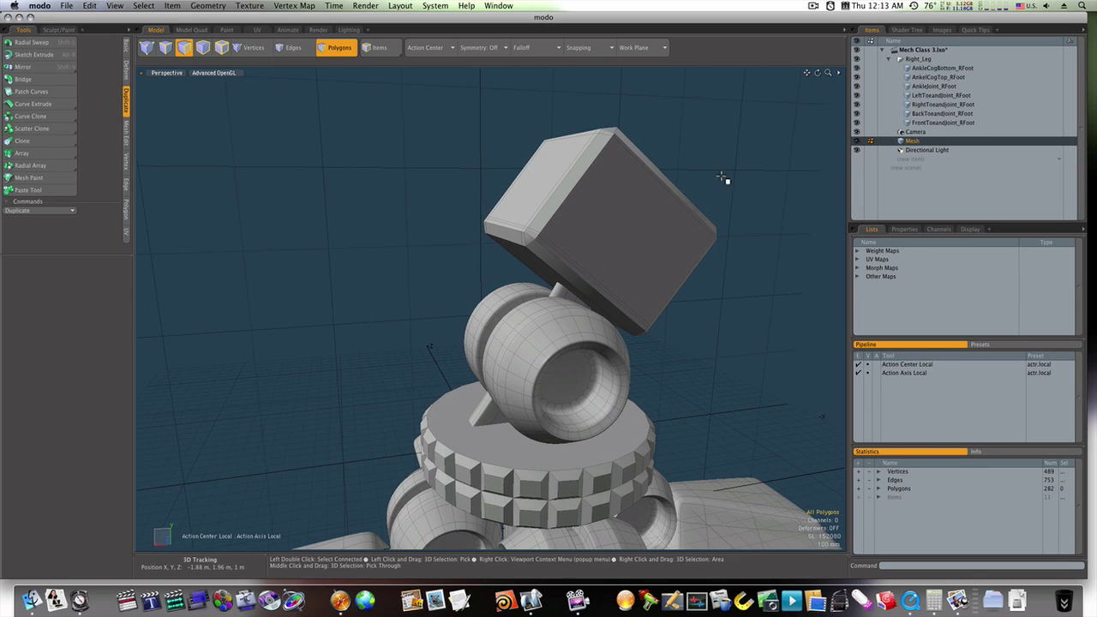
pyautogui.doubleClick(674, 220)
pyautogui.keyDown('alt'); pyautogui.moveTo(674, 220); pyautogui.dragTo(415, 214); pyautogui.keyUp('alt')
pyautogui.click(559, 182)
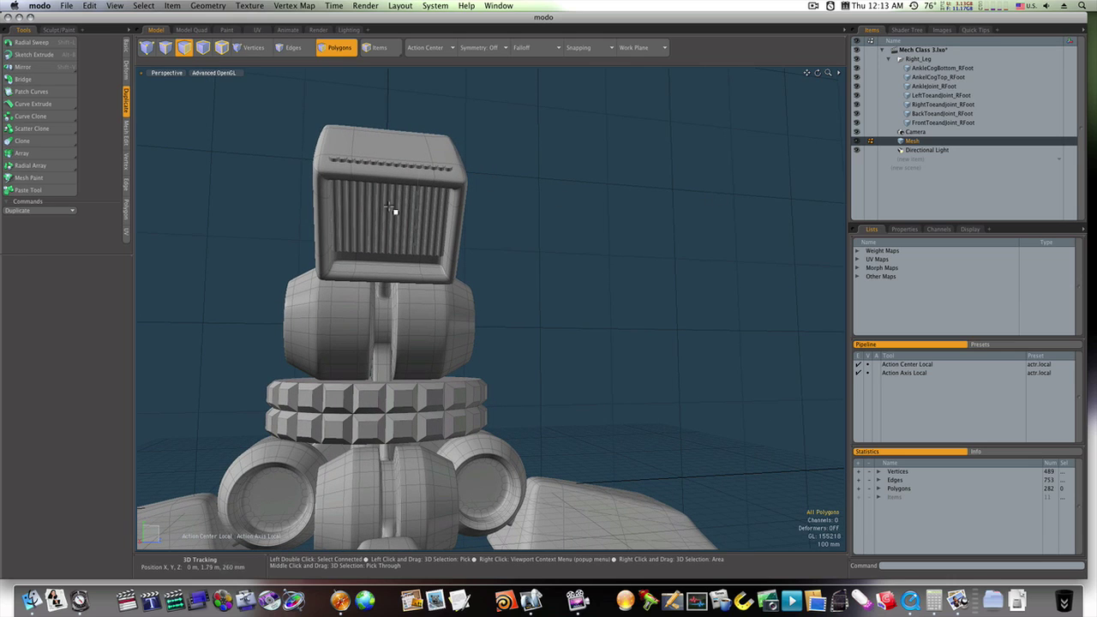
# - Select all the half-tube ribs in the block's recess and move them down about -85 mm in X to fit inside the frame
pyautogui.doubleClick(334, 211)
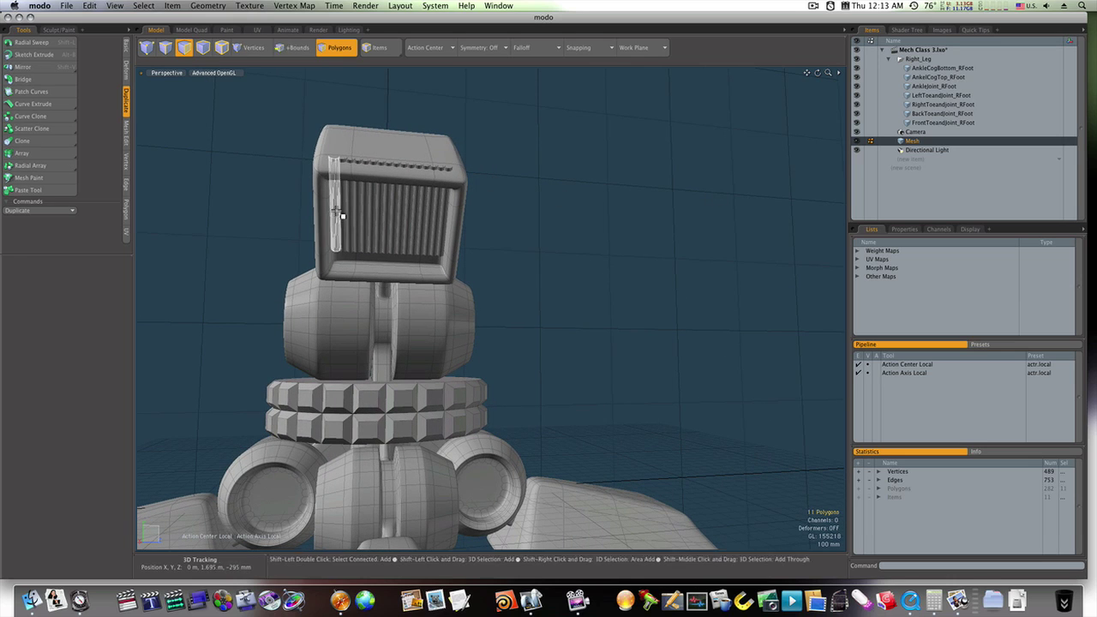
pyautogui.keyDown('shift'); pyautogui.moveTo(359, 215); pyautogui.dragTo(420, 217); pyautogui.keyUp('shift')
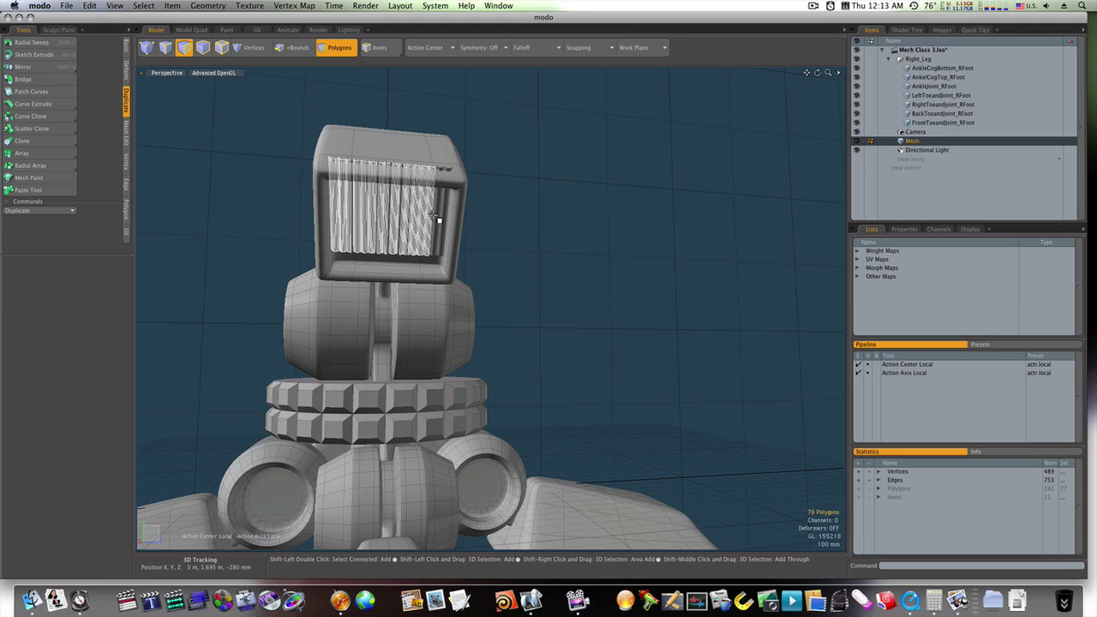
pyautogui.keyDown('shift'); pyautogui.doubleClick(446, 219); pyautogui.keyUp('shift')
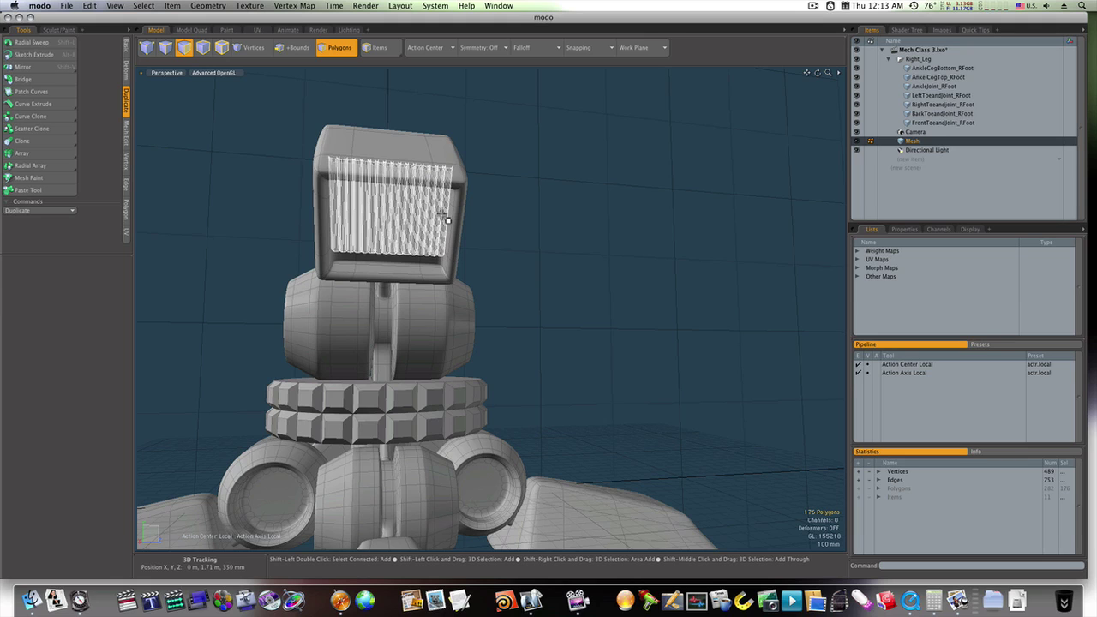
pyautogui.press('w')
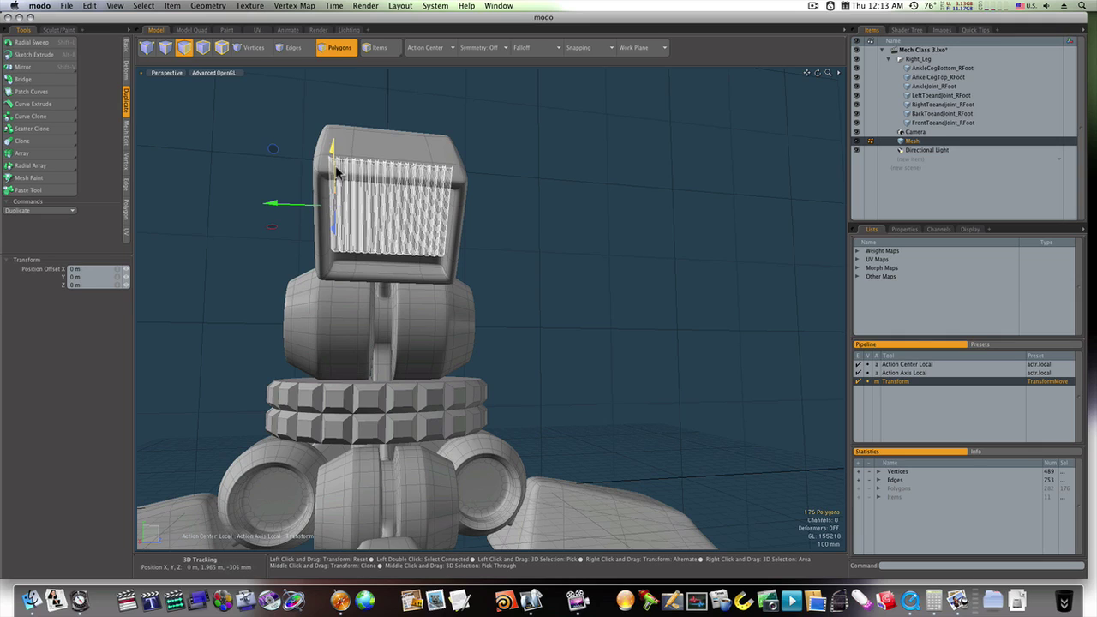
pyautogui.moveTo(336, 171); pyautogui.dragTo(336, 185)
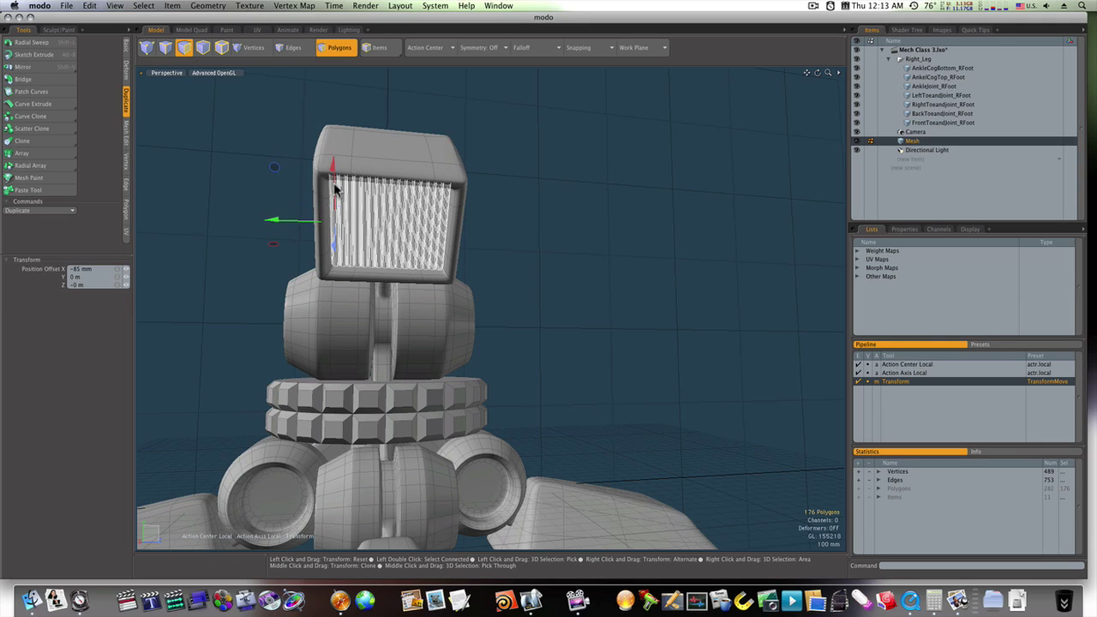
pyautogui.press('space')
pyautogui.click(545, 204)
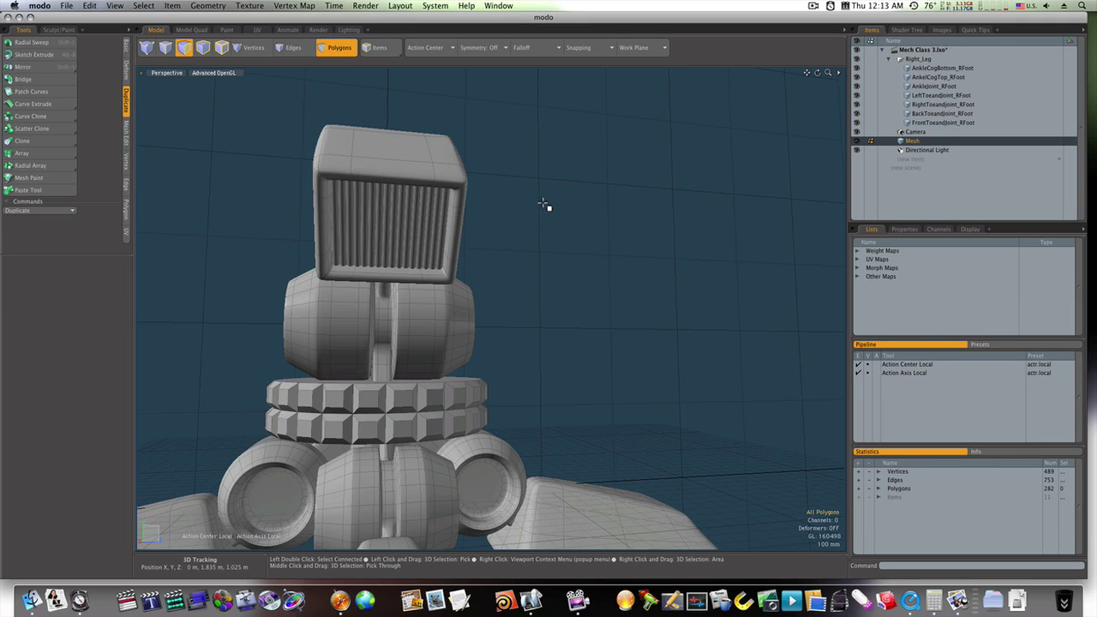
pyautogui.keyDown('alt'); pyautogui.moveTo(549, 205); pyautogui.dragTo(400, 259); pyautogui.keyUp('alt')
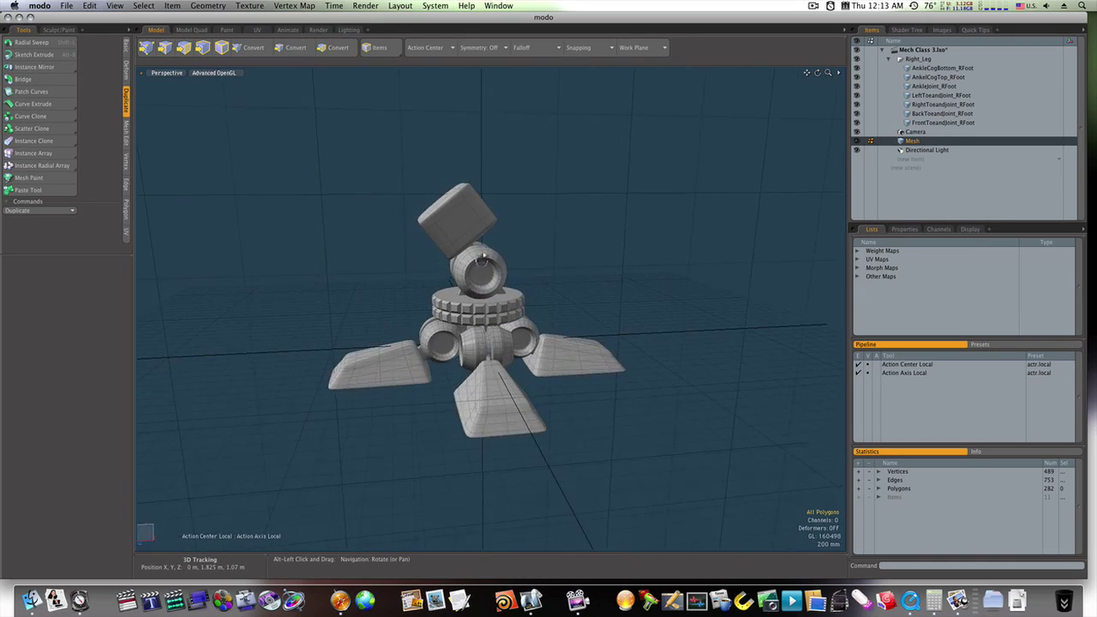
pyautogui.keyDown('alt'); pyautogui.moveTo(482, 260); pyautogui.dragTo(490, 210); pyautogui.keyUp('alt')
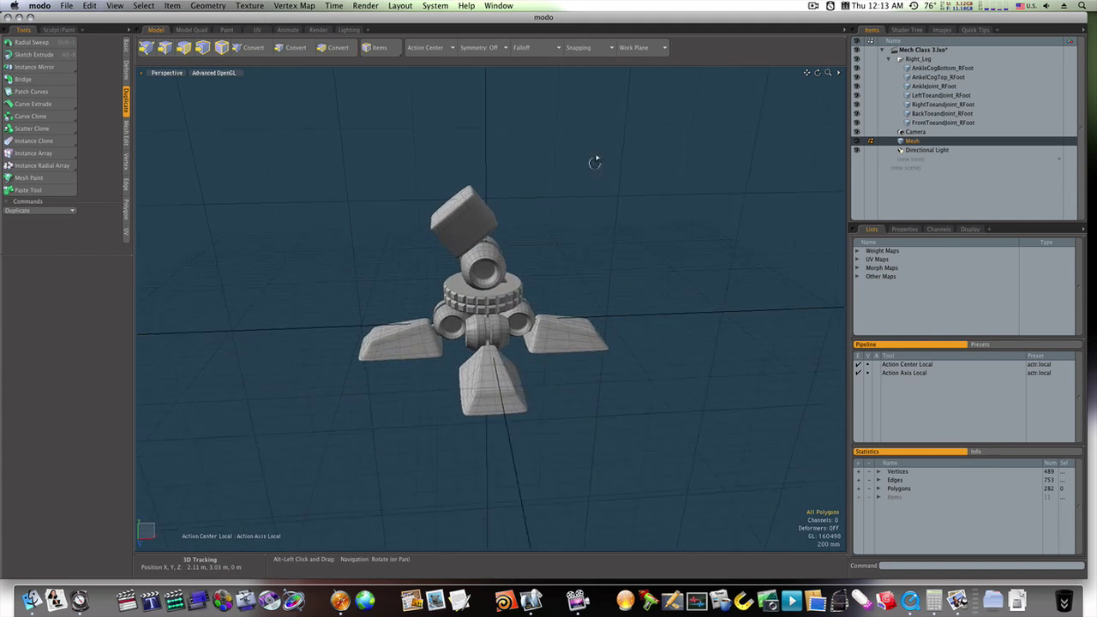